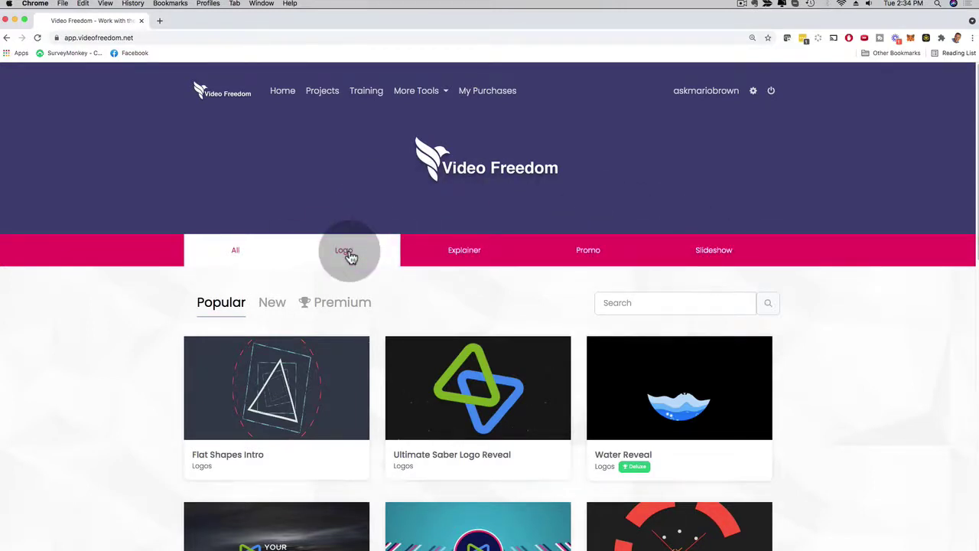
Step: Browse the Explainer template grid, then switch to the Promo templates
left_click(464, 251)
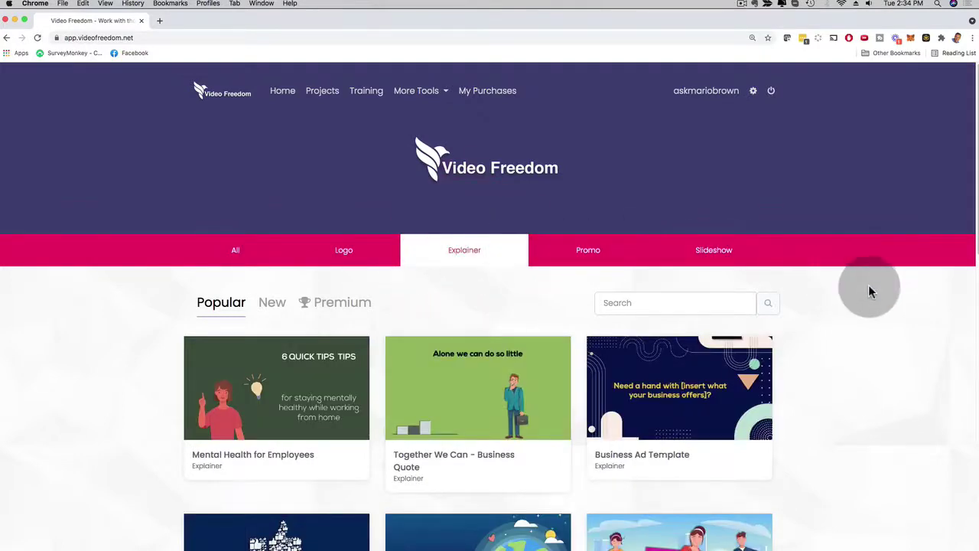
scroll(864, 290, "down", 10)
scroll(863, 286, "down", 7)
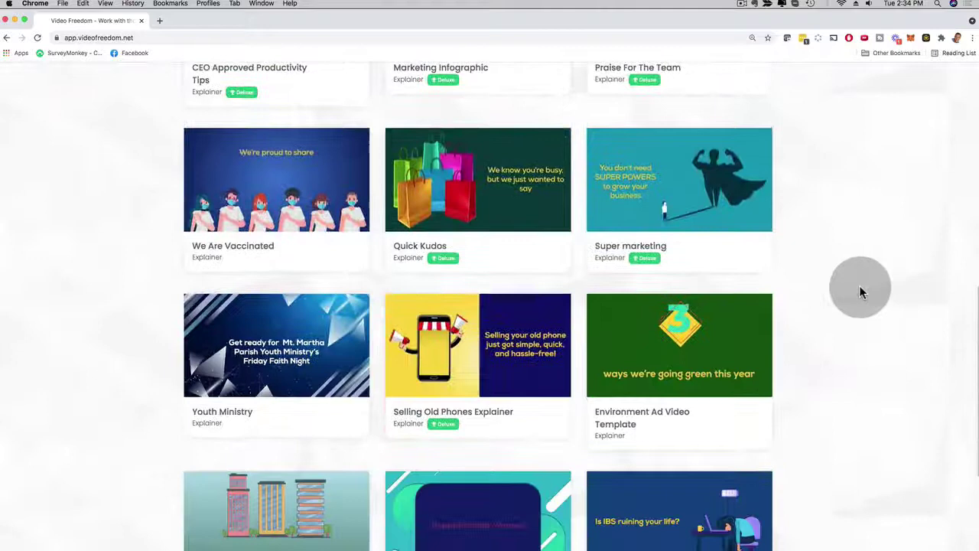
scroll(855, 289, "up", 9)
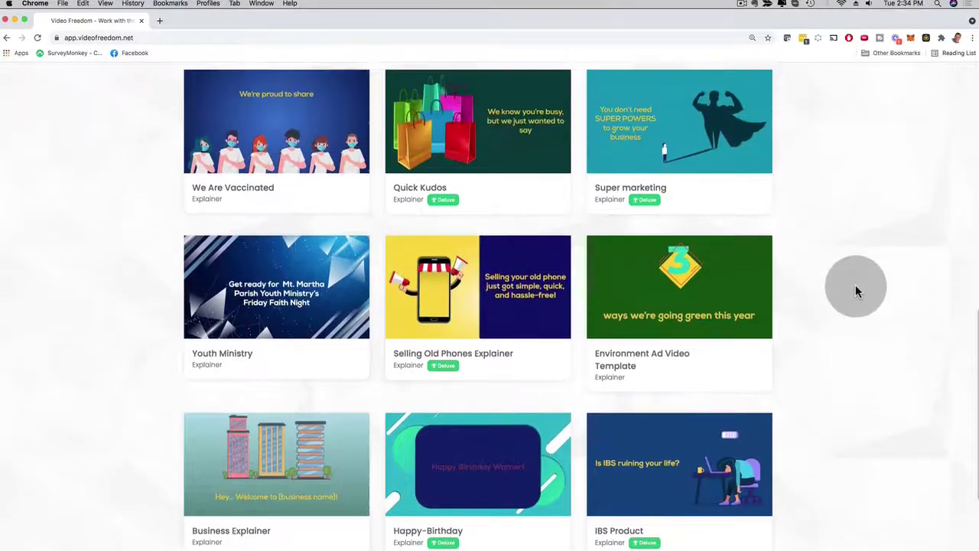
scroll(853, 289, "up", 6)
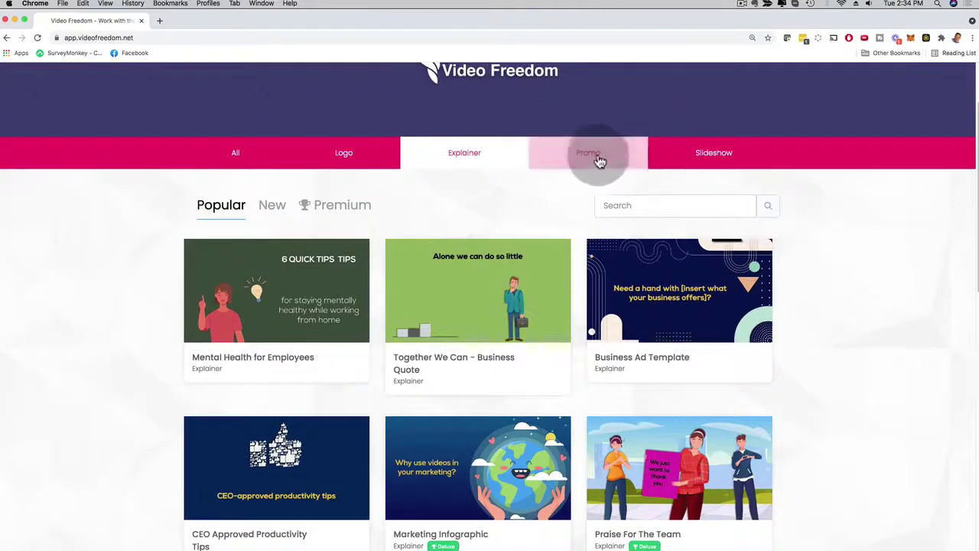
left_click(594, 157)
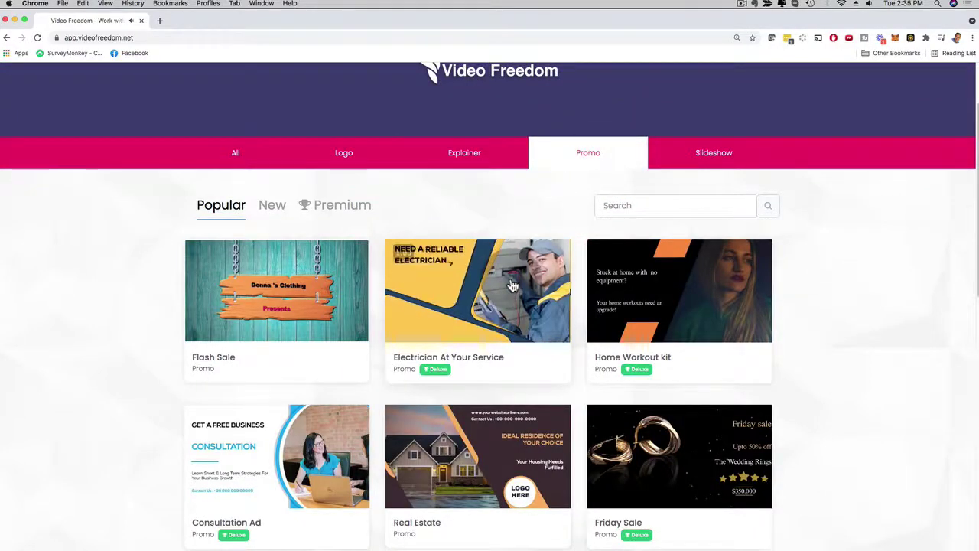
left_click(461, 214)
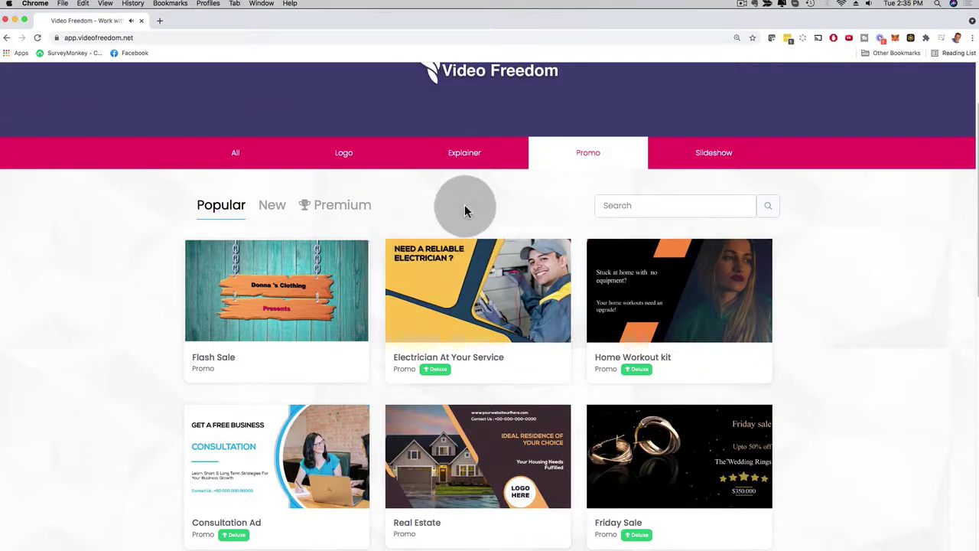
Step: Scroll through the Slideshow templates
left_click(719, 154)
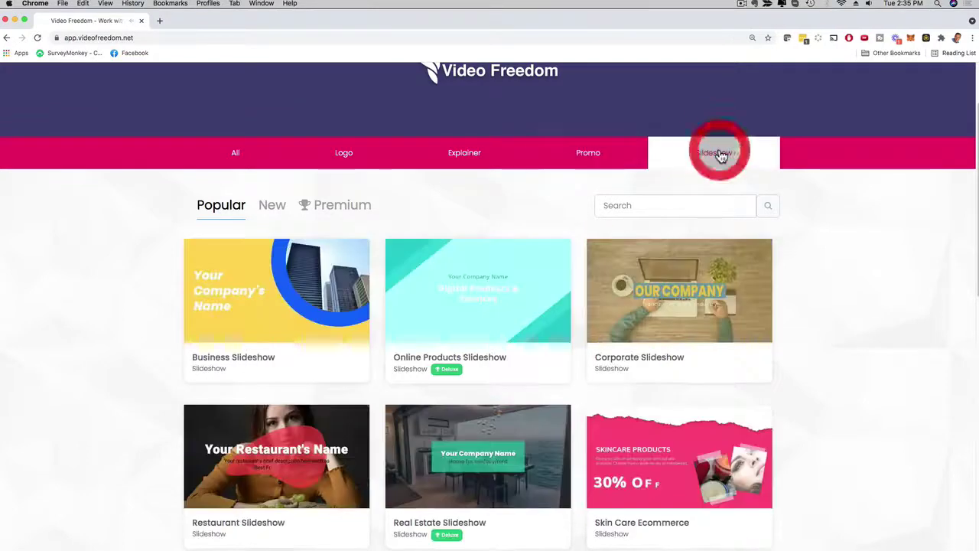
scroll(869, 263, "down", 4)
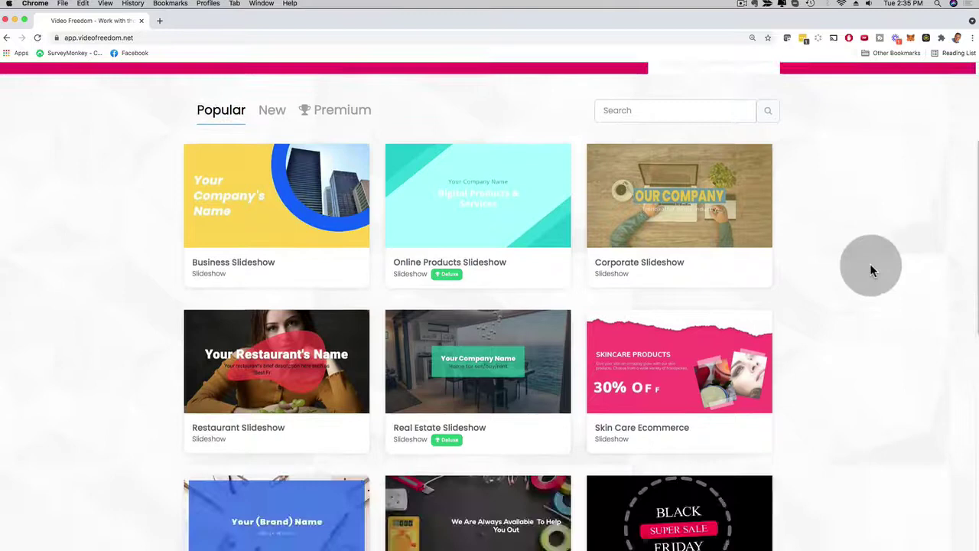
scroll(870, 269, "down", 3)
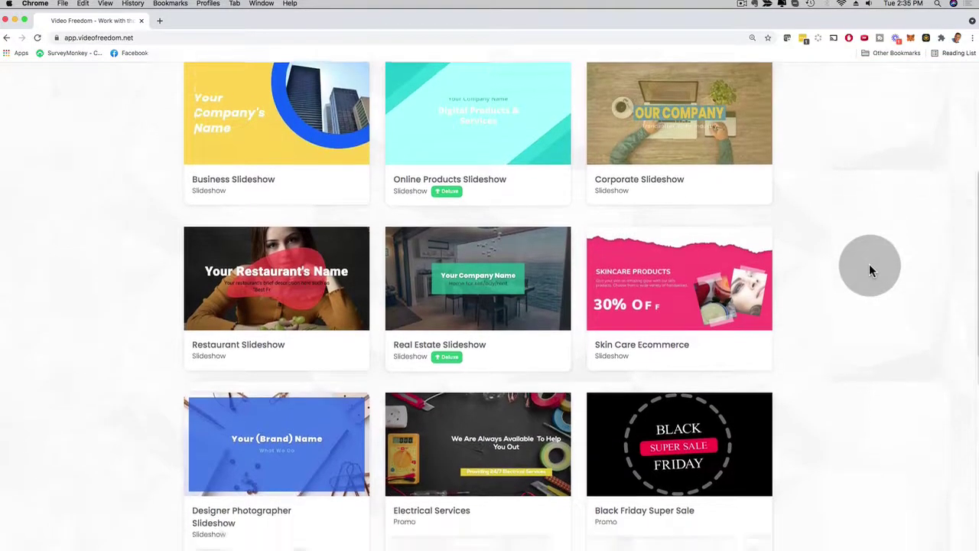
scroll(868, 269, "down", 2)
scroll(869, 269, "up", 8)
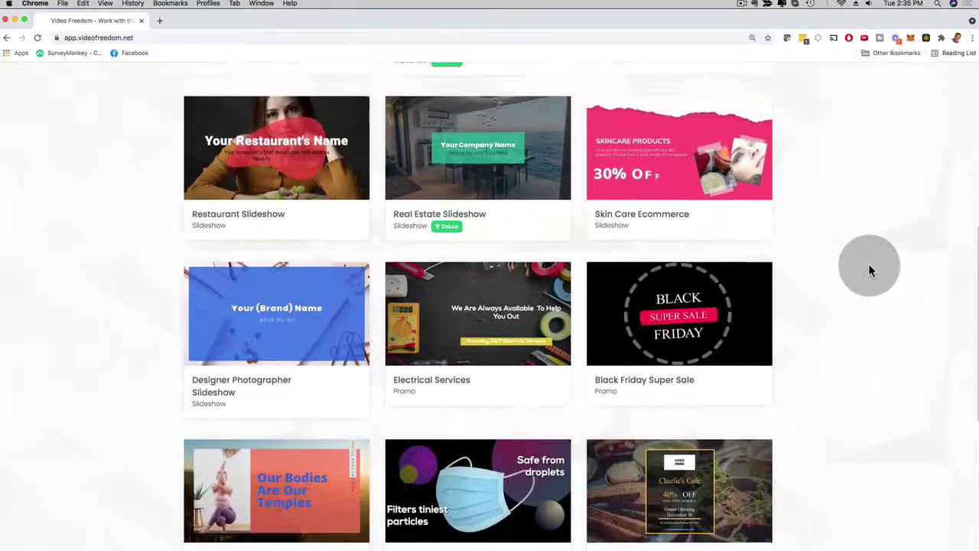
scroll(868, 265, "up", 2)
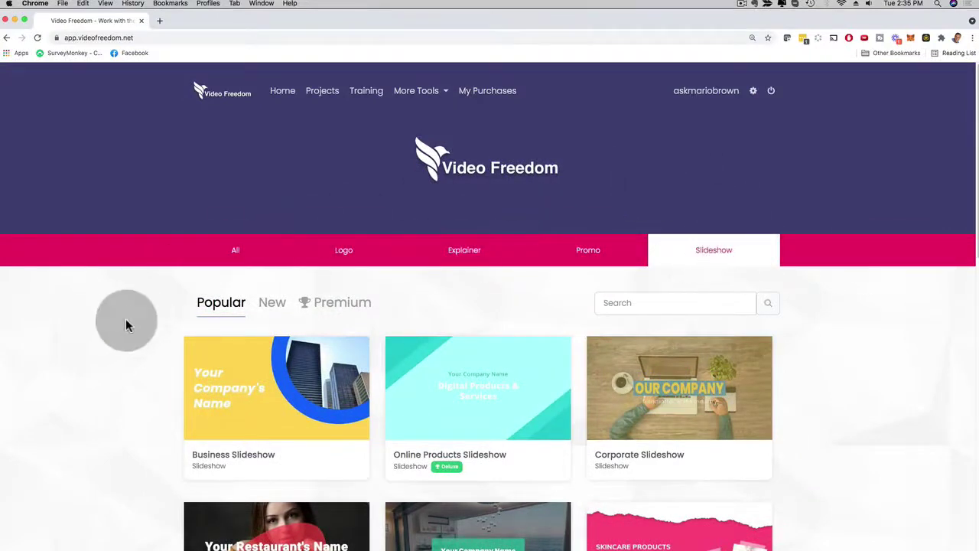
Step: Show the Logo templates and scroll their grid
left_click(338, 247)
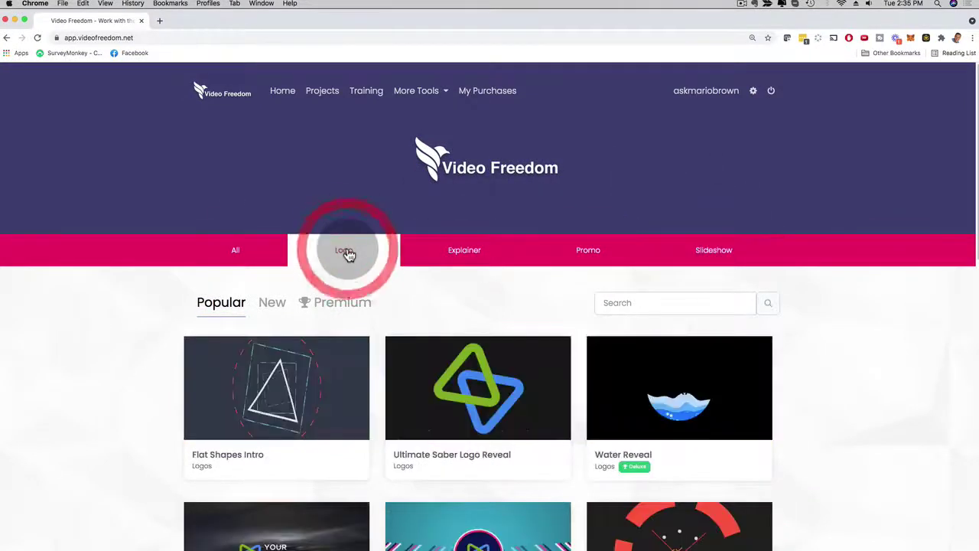
scroll(90, 285, "down", 1)
scroll(84, 289, "down", 5)
scroll(80, 290, "up", 3)
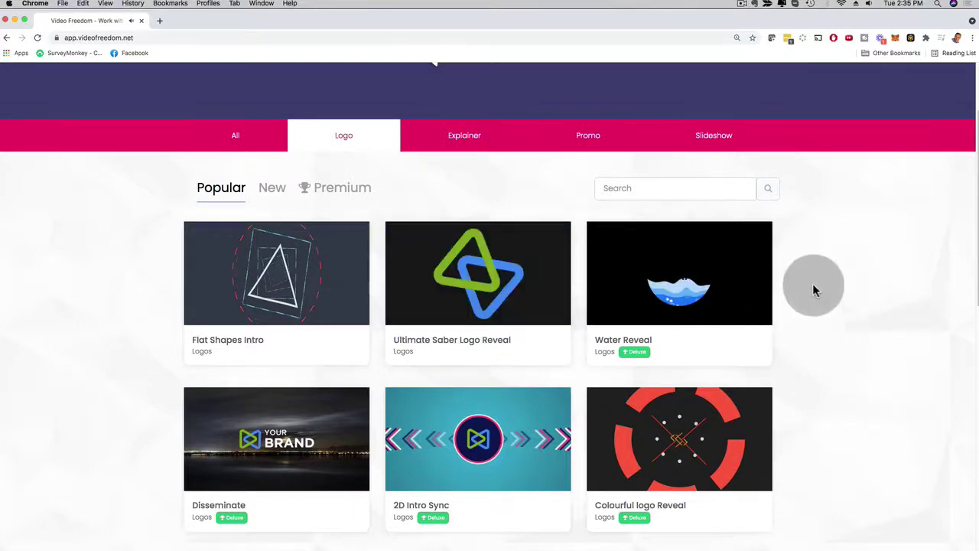
Step: Preview Ultimate Saber Logo Reveal and start a new video from it
left_click(507, 264)
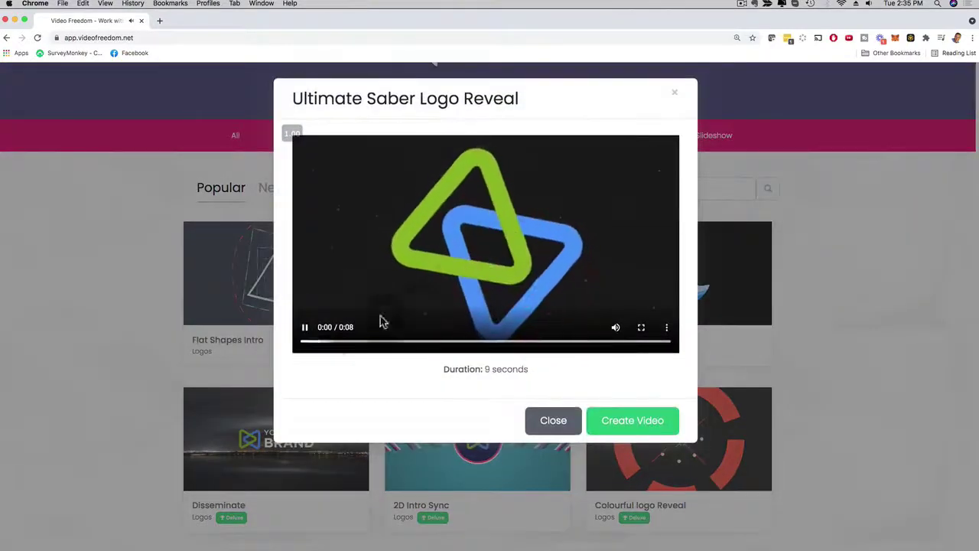
left_click(308, 327)
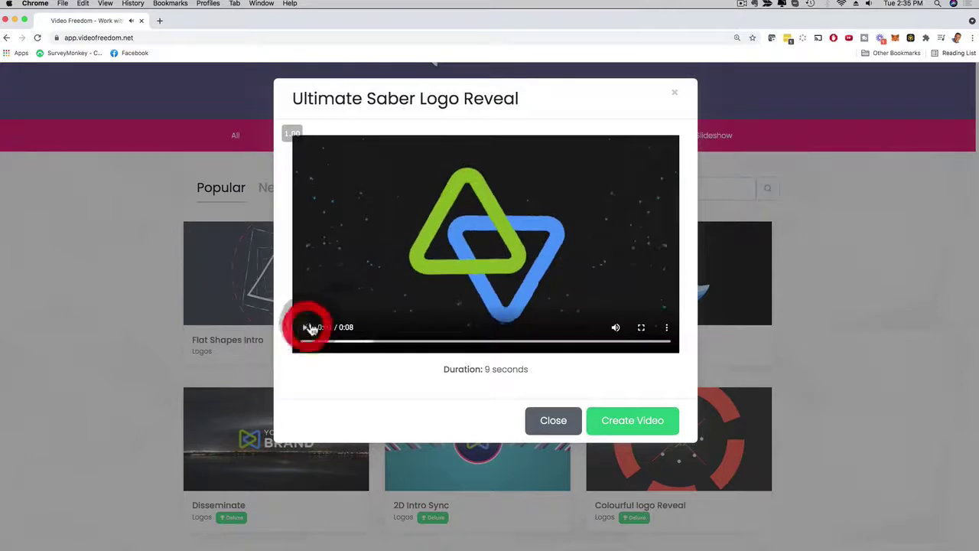
left_click(623, 418)
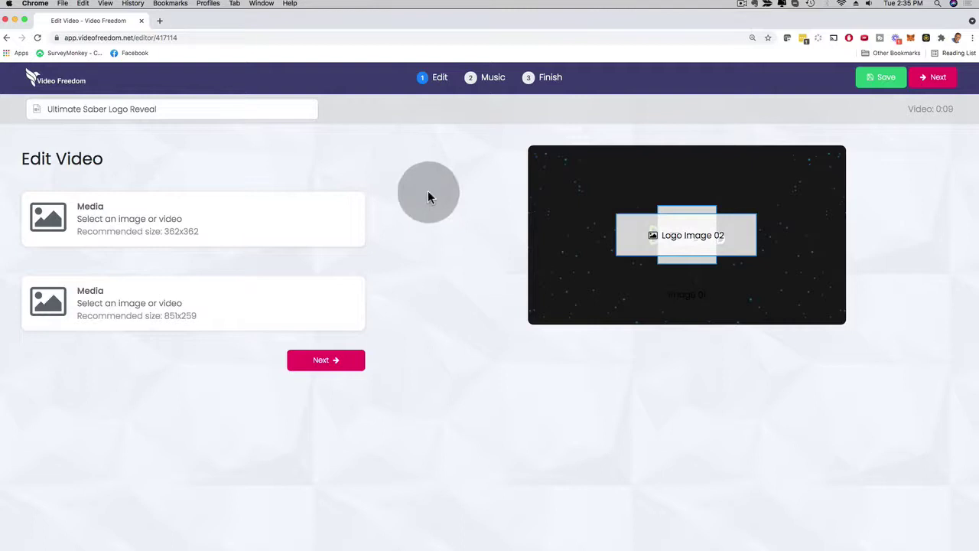
Step: Fill the first media slot with videofreedom-logo-white.png after checking Pixabay and Unsplash
left_click(117, 217)
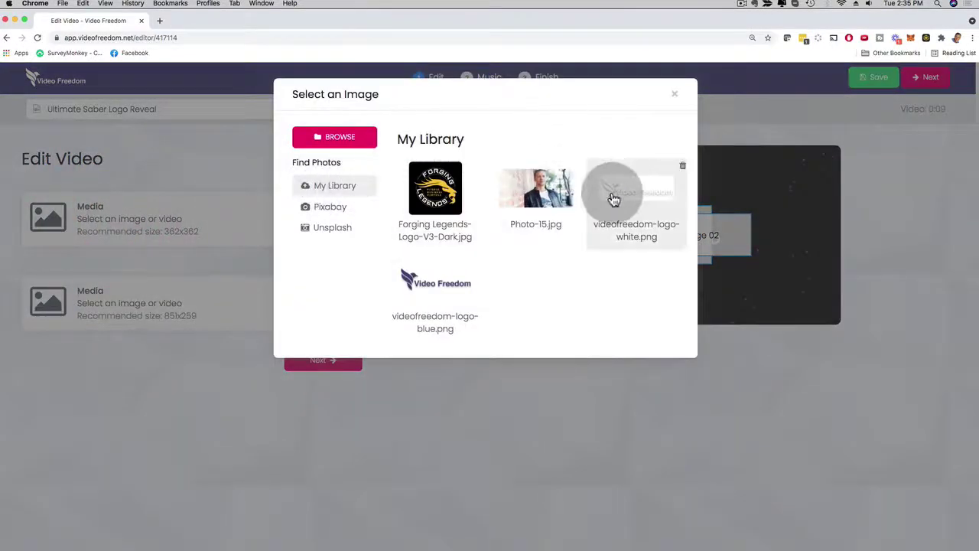
left_click(336, 208)
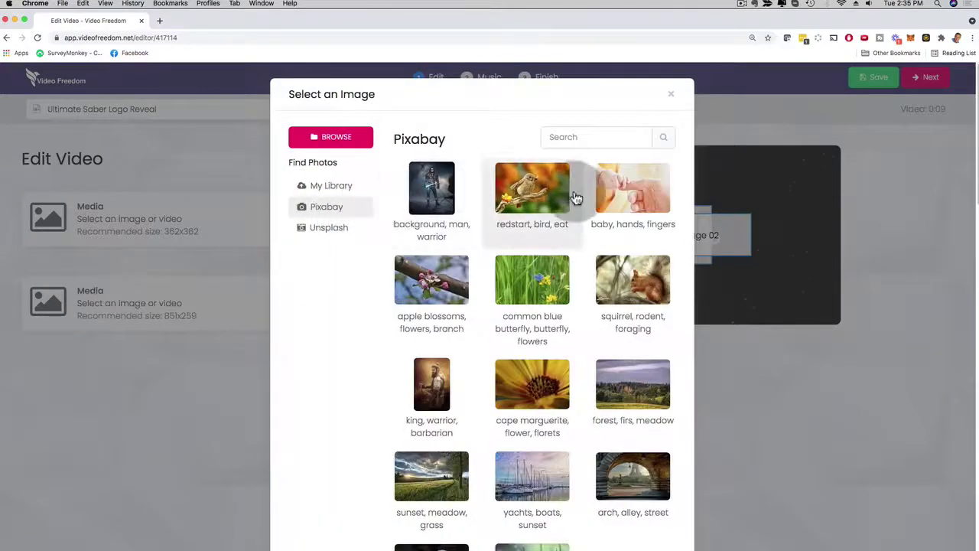
left_click(321, 228)
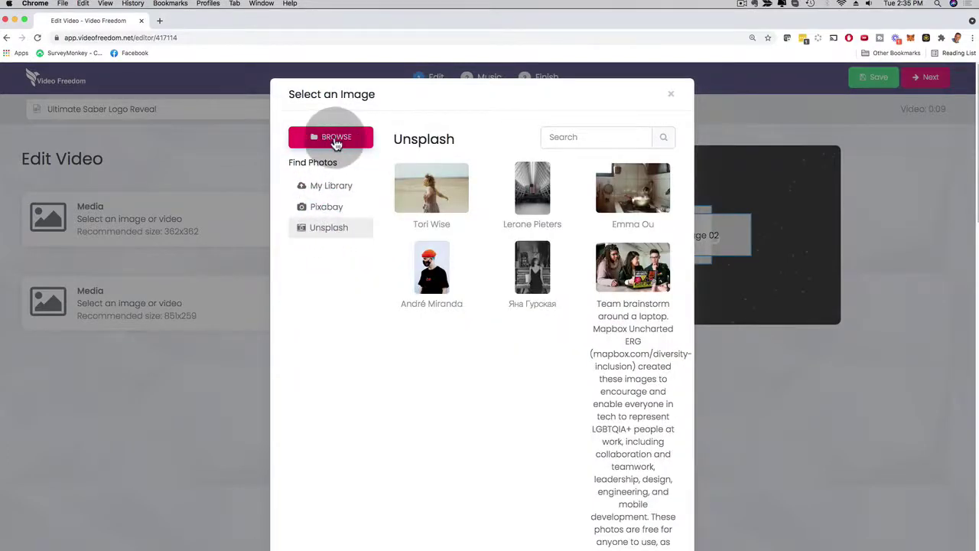
left_click(330, 185)
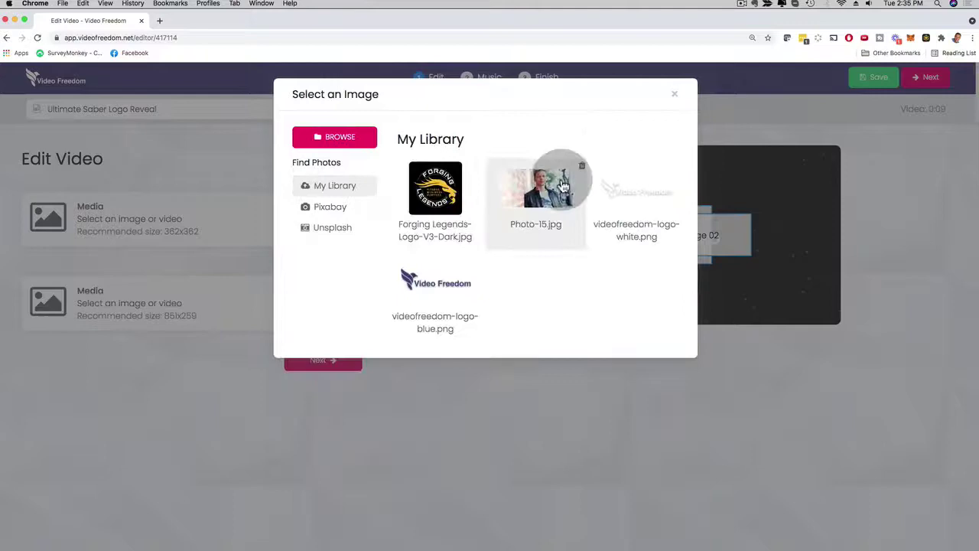
left_click(639, 188)
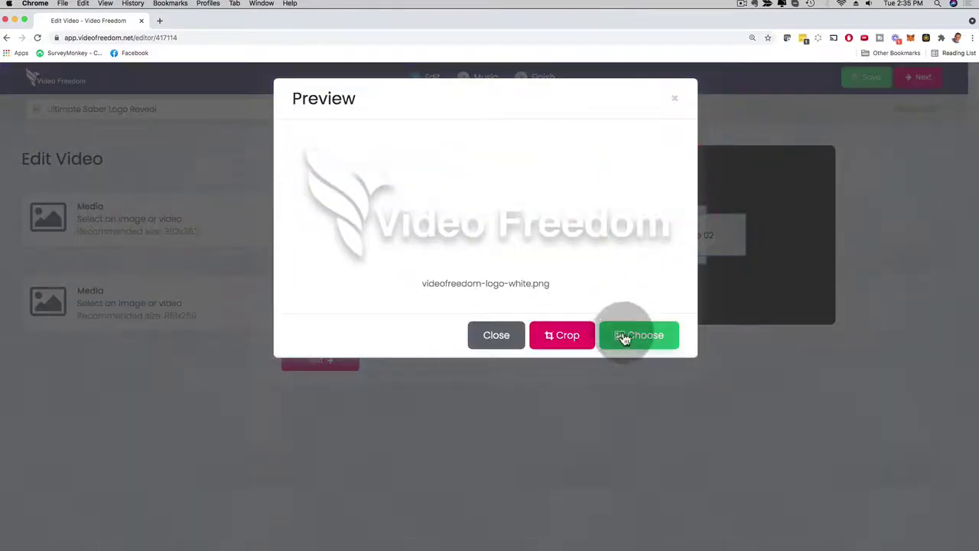
left_click(624, 337)
Step: Fill the second media slot with videofreedom-logo-blue.png
left_click(114, 301)
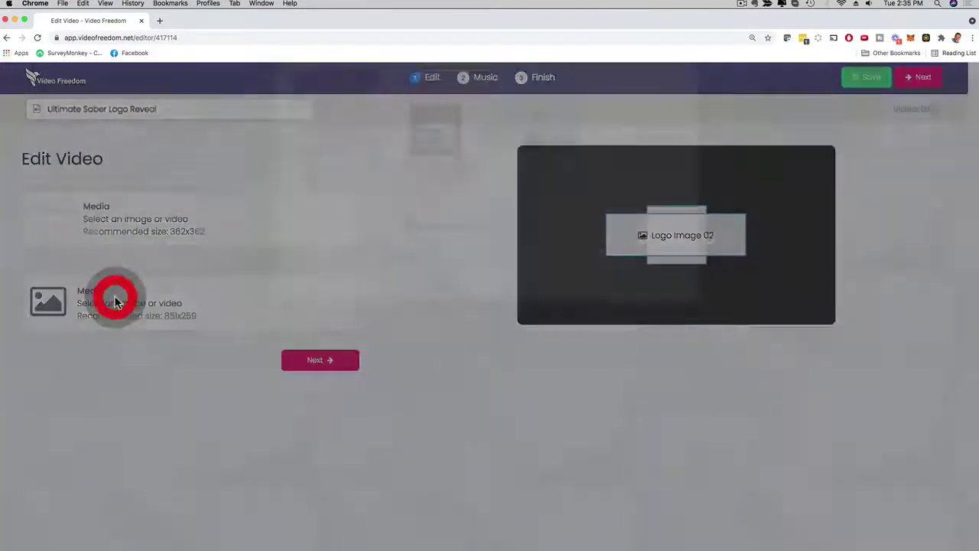
left_click(436, 283)
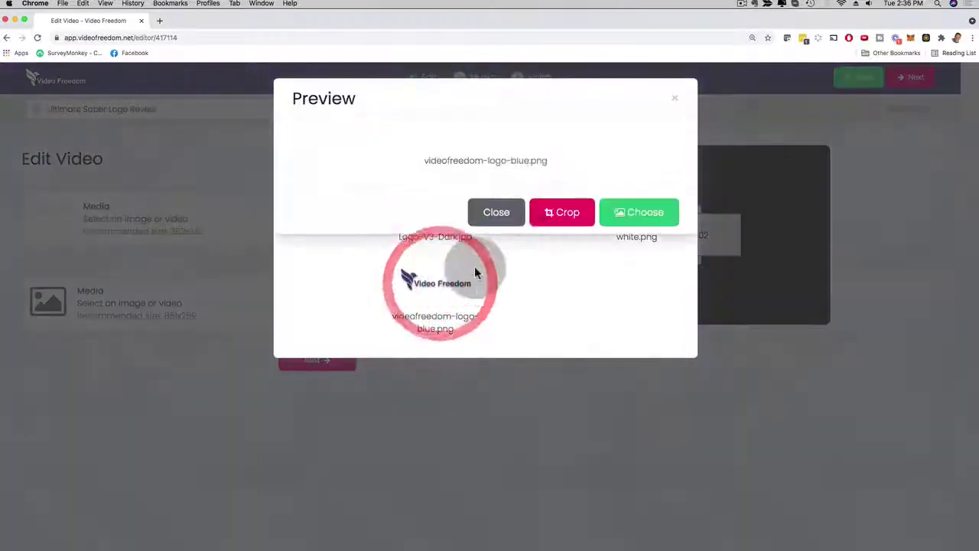
left_click(624, 335)
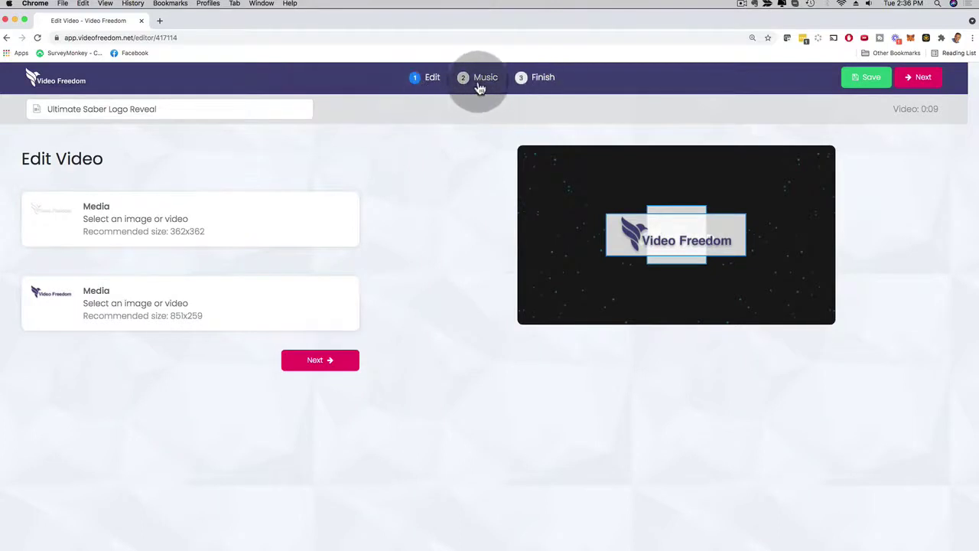
Step: Preview and add Pop_Sound as background music, then advance to the Finish step
left_click(319, 361)
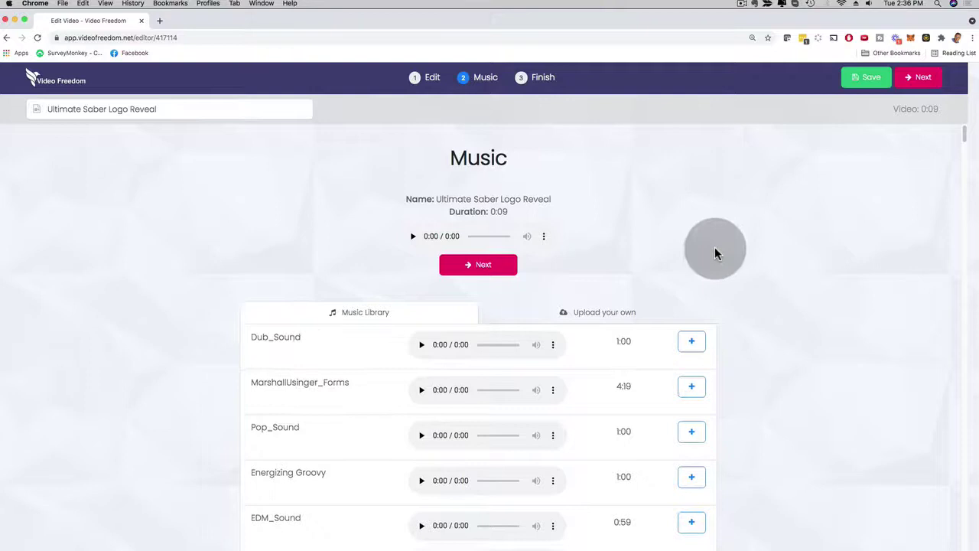
scroll(715, 253, "down", 1)
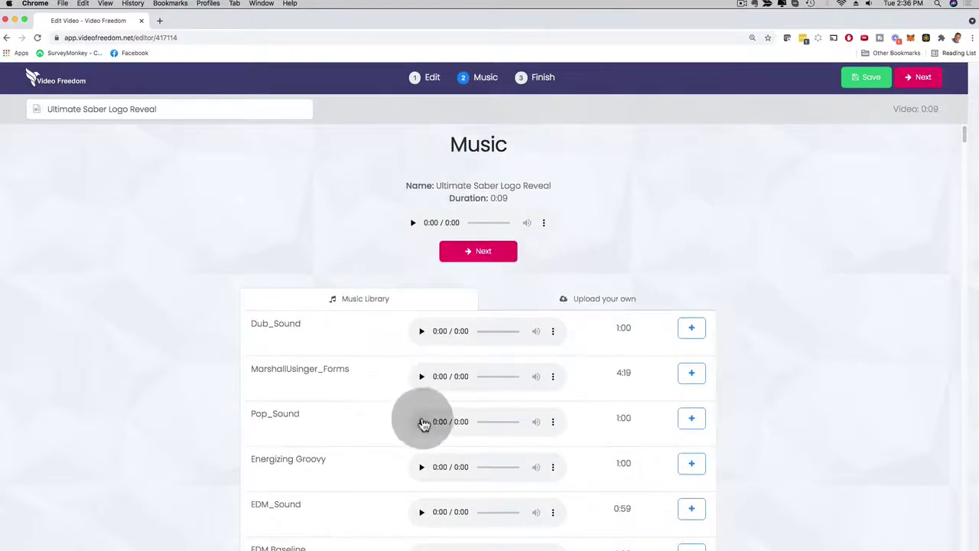
left_click(421, 423)
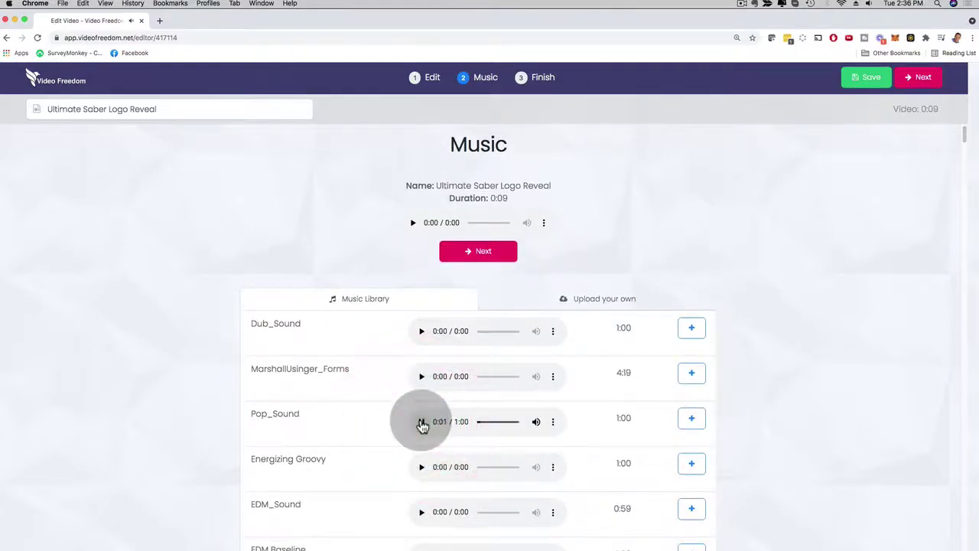
left_click(421, 425)
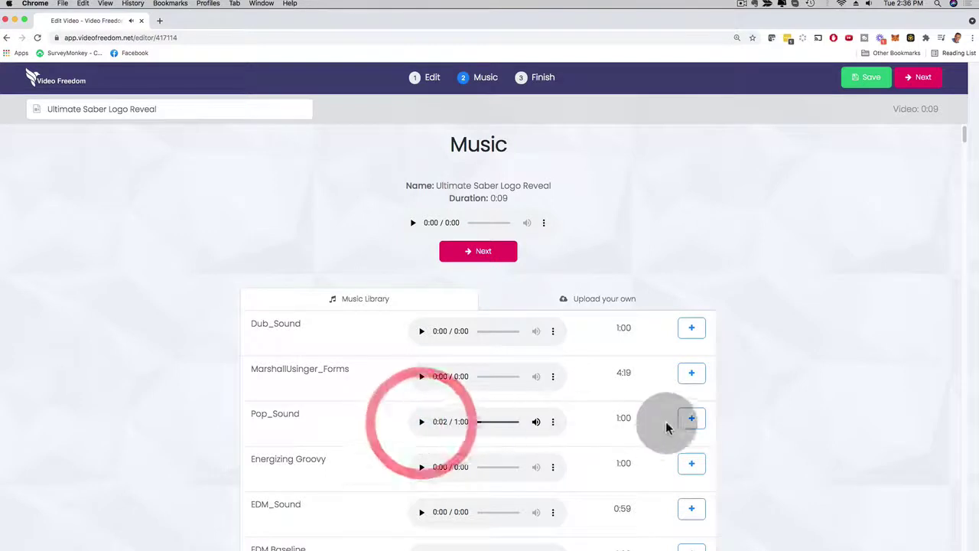
left_click(689, 420)
left_click(480, 257)
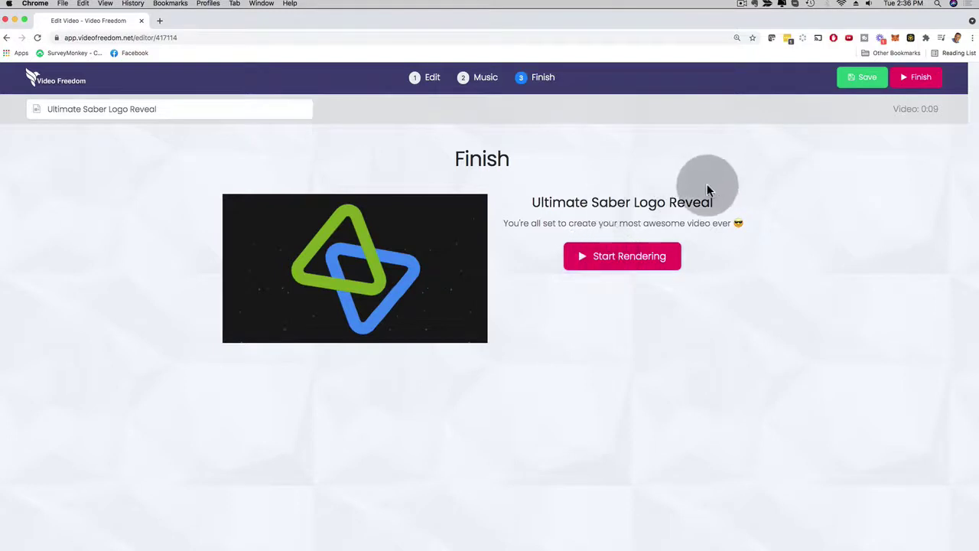
Step: Return to the gallery, filter to Explainer, and preview the We Are Vaccinated template
left_click(61, 84)
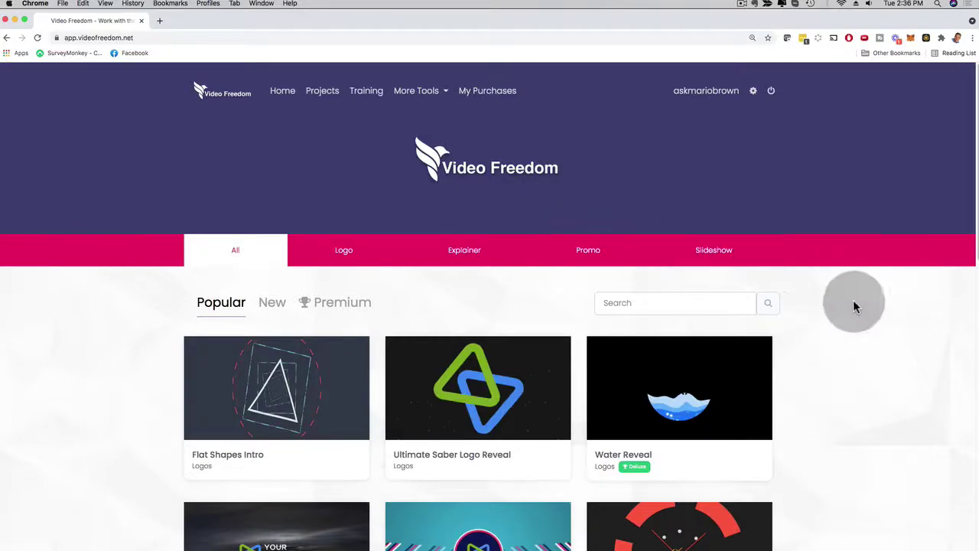
left_click(465, 250)
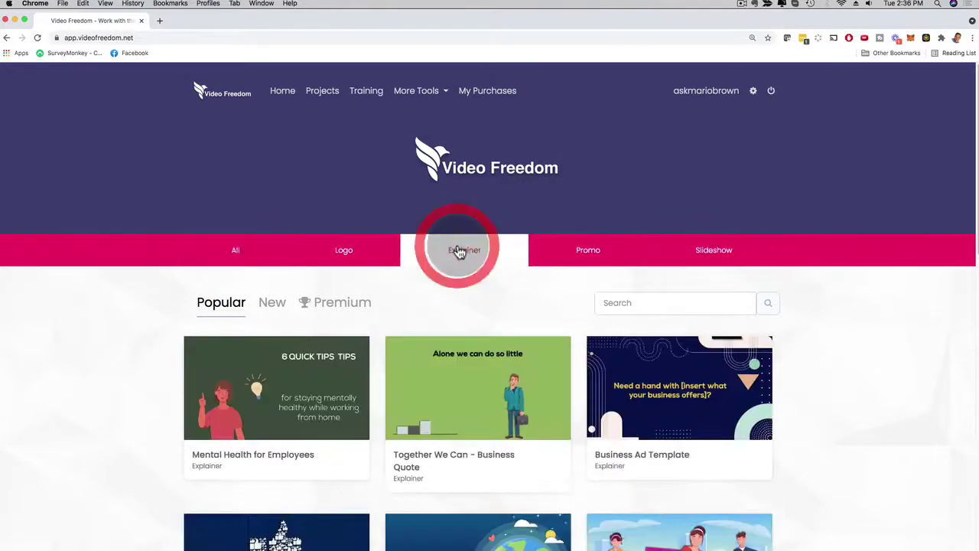
scroll(87, 268, "down", 5)
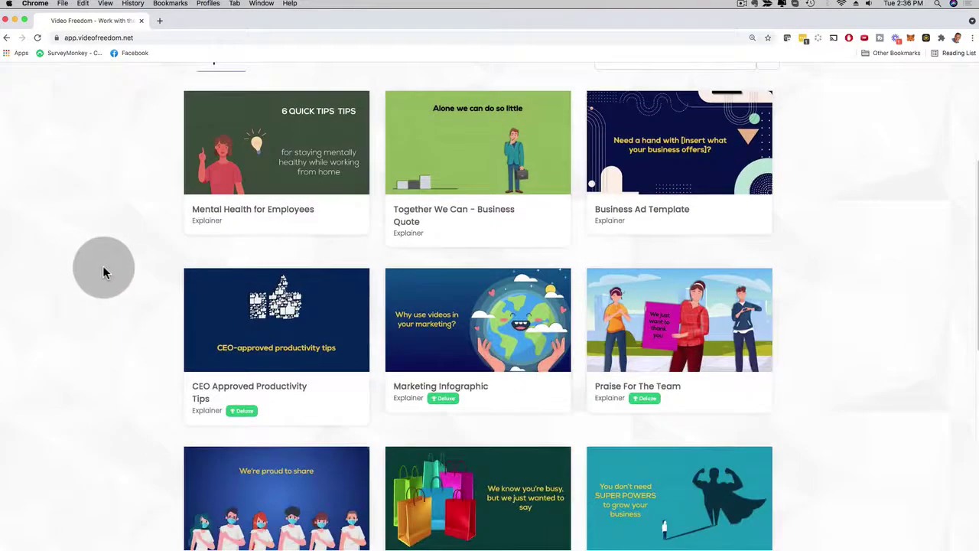
scroll(106, 267, "down", 3)
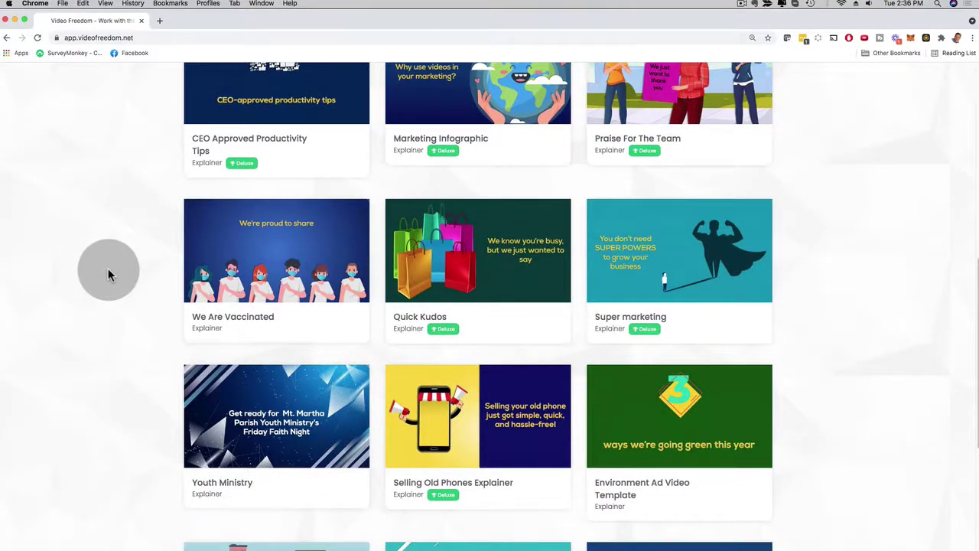
mouse_move(218, 327)
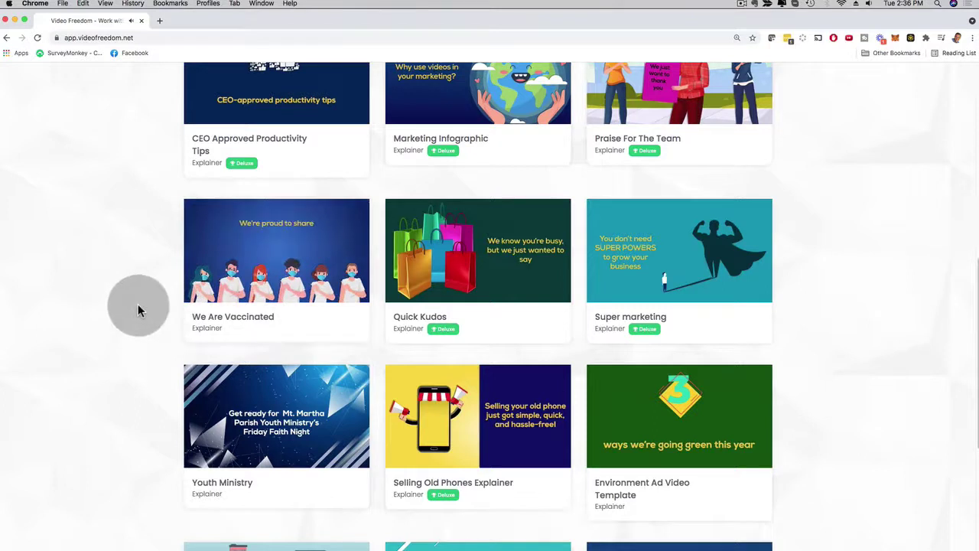
mouse_move(218, 257)
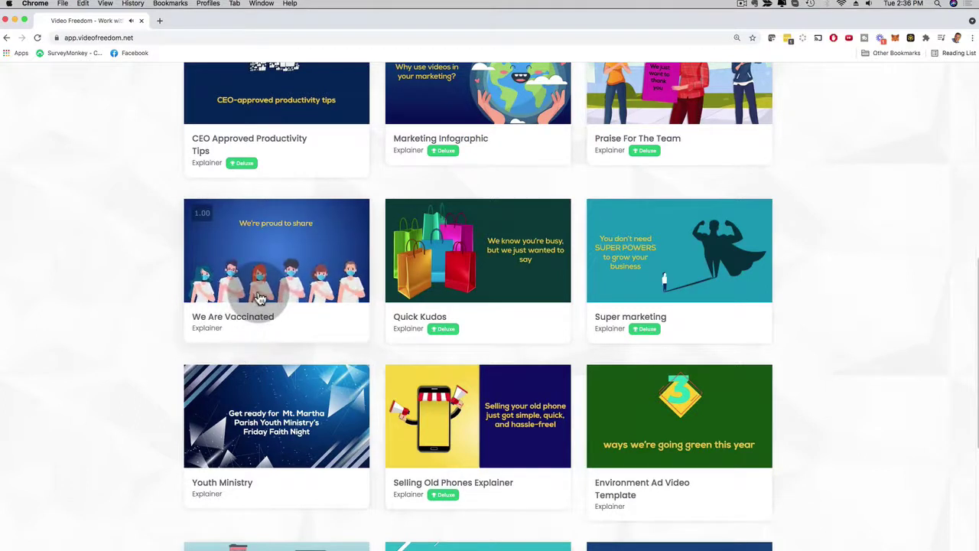
left_click(260, 292)
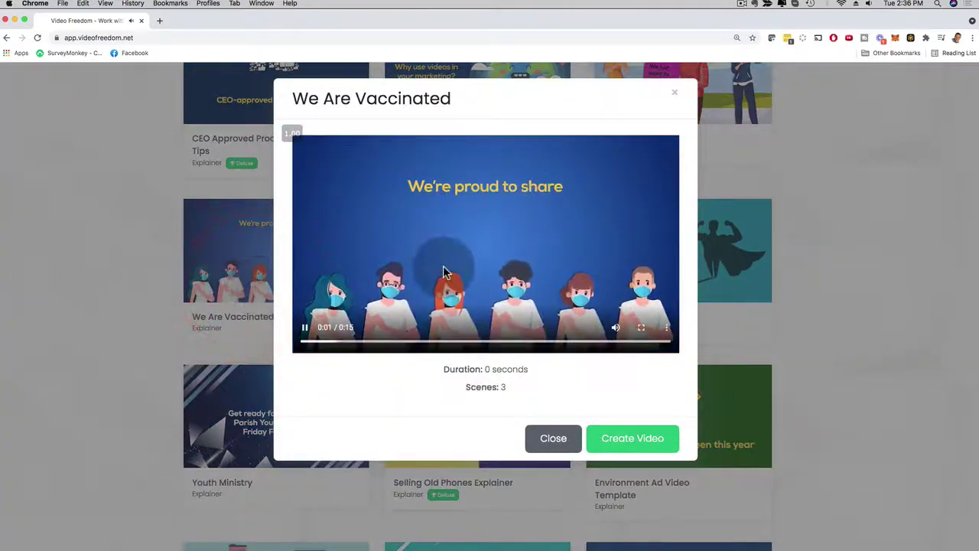
left_click(304, 327)
Step: Create a We Are Vaccinated video and change Scene 1's first title to 'Your Text Here'
left_click(647, 441)
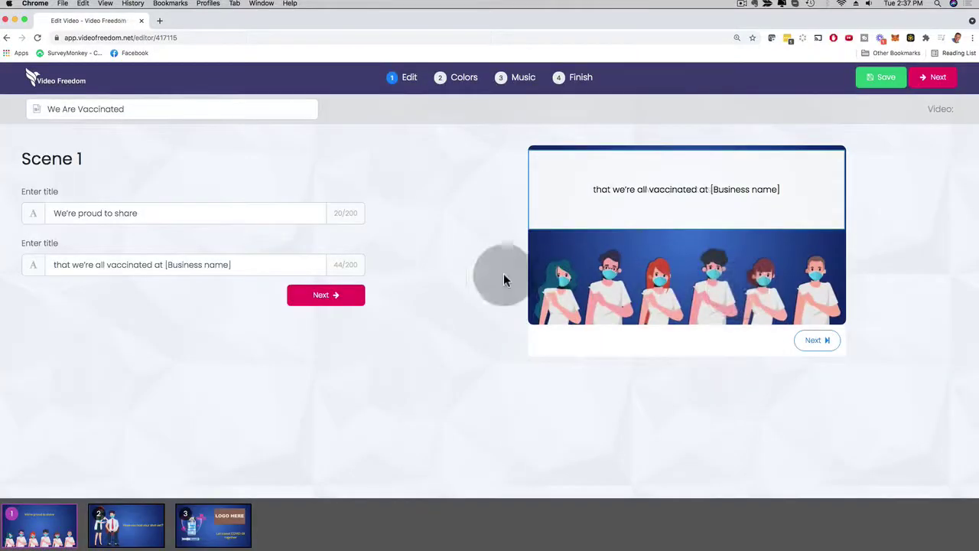
triple_click(102, 221)
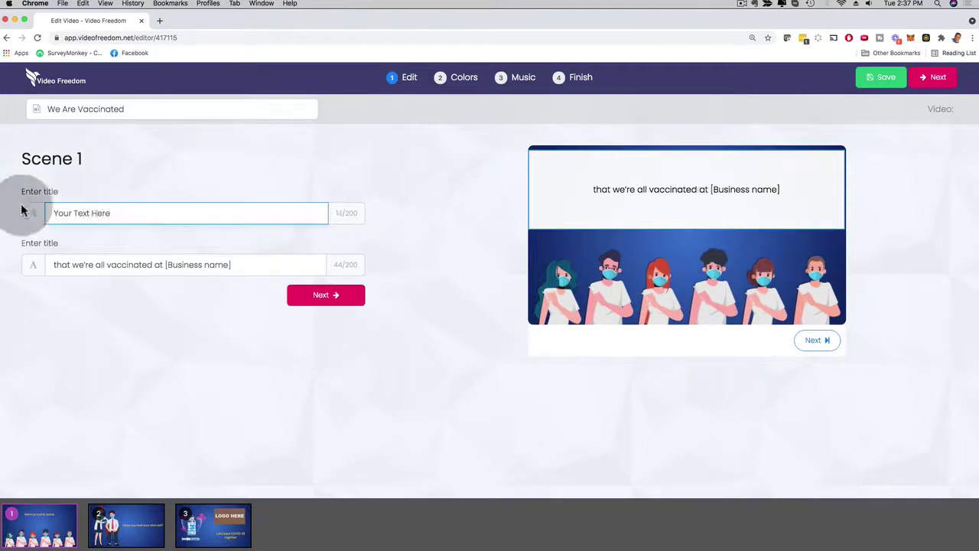
left_click_drag(57, 265, 135, 267)
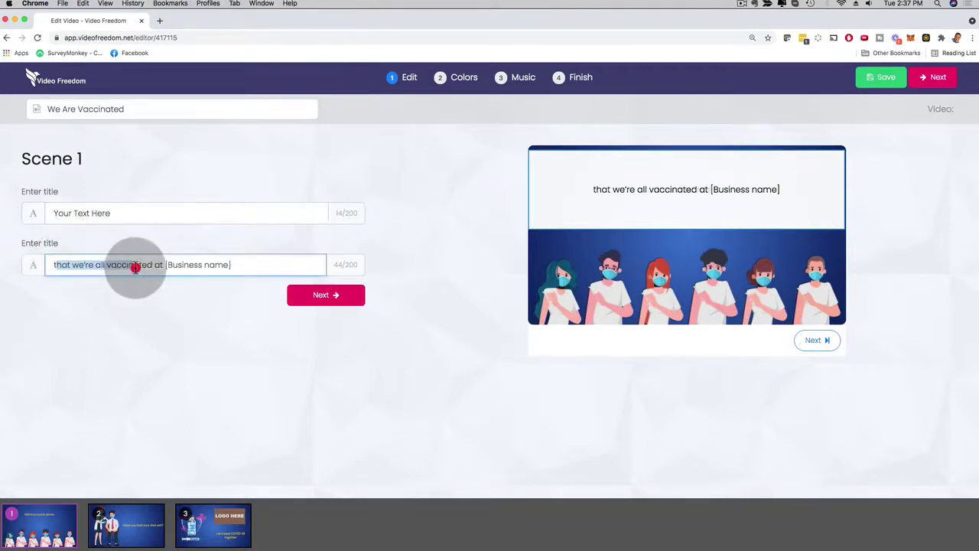
left_click(702, 289)
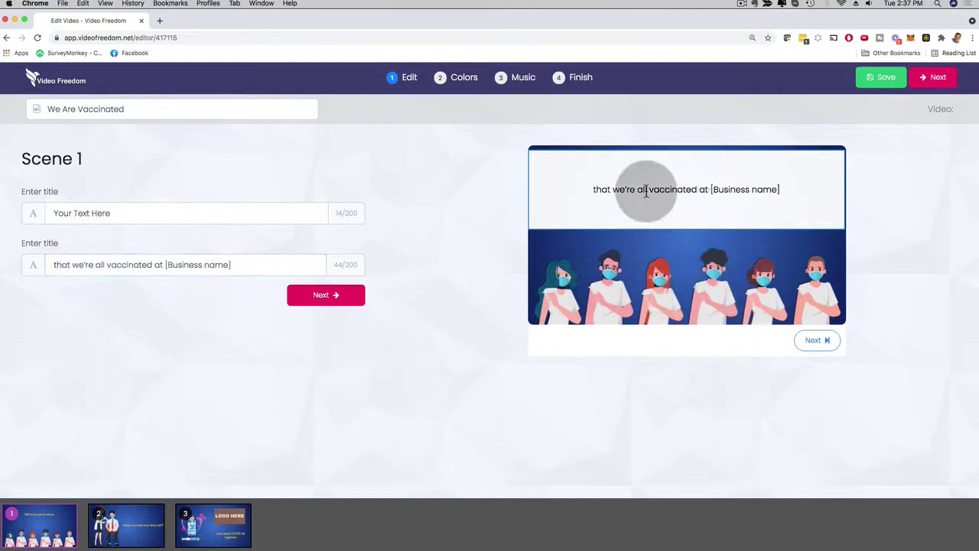
left_click(771, 190)
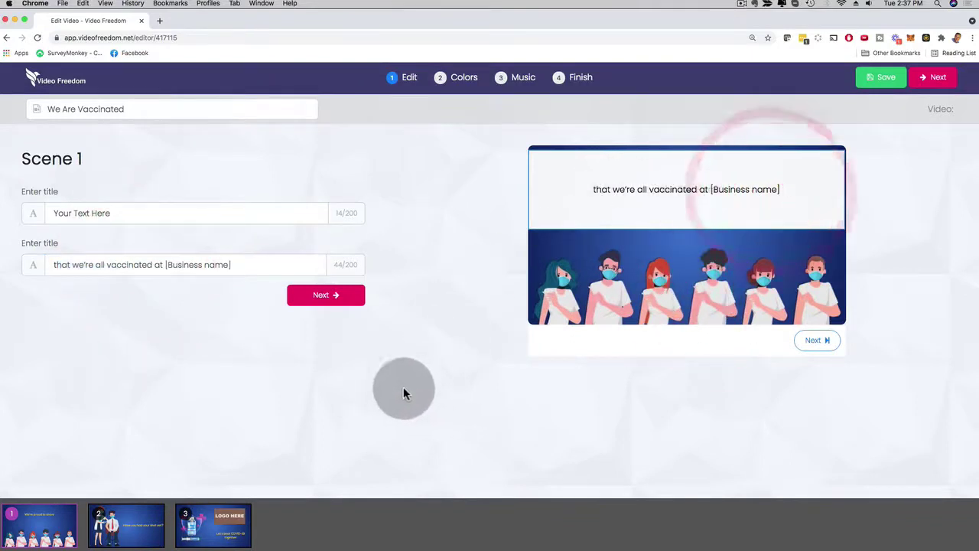
Step: Move past Scene 2's title on to Scene 3
left_click(321, 298)
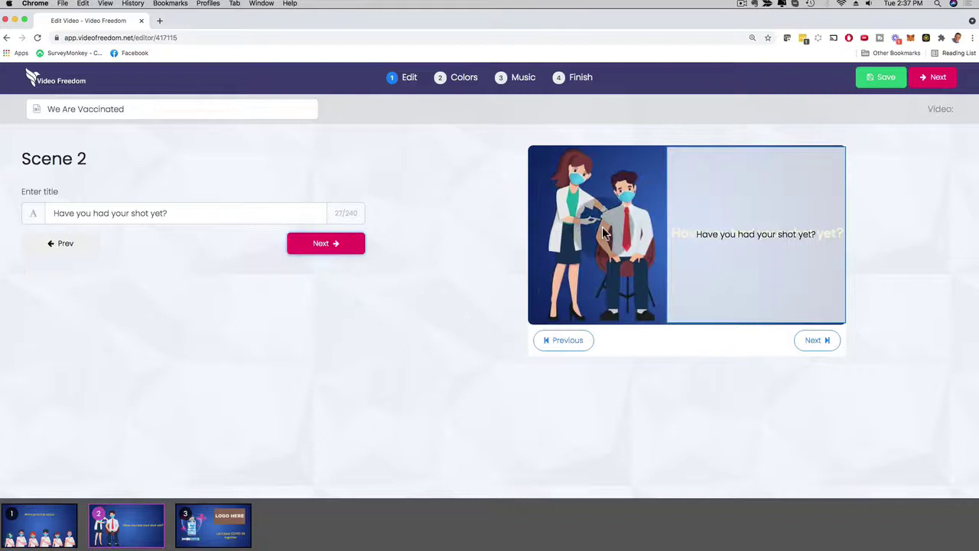
left_click_drag(183, 213, 35, 213)
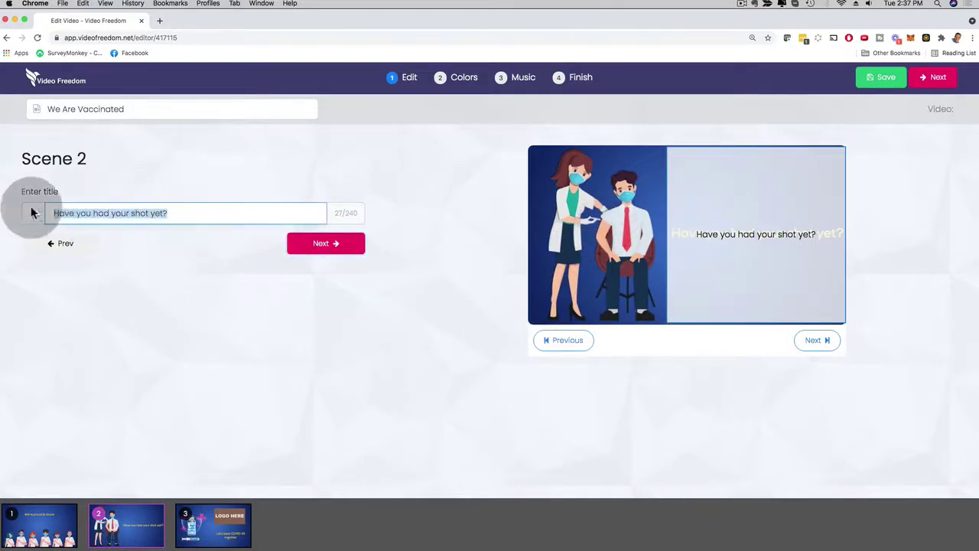
left_click(306, 251)
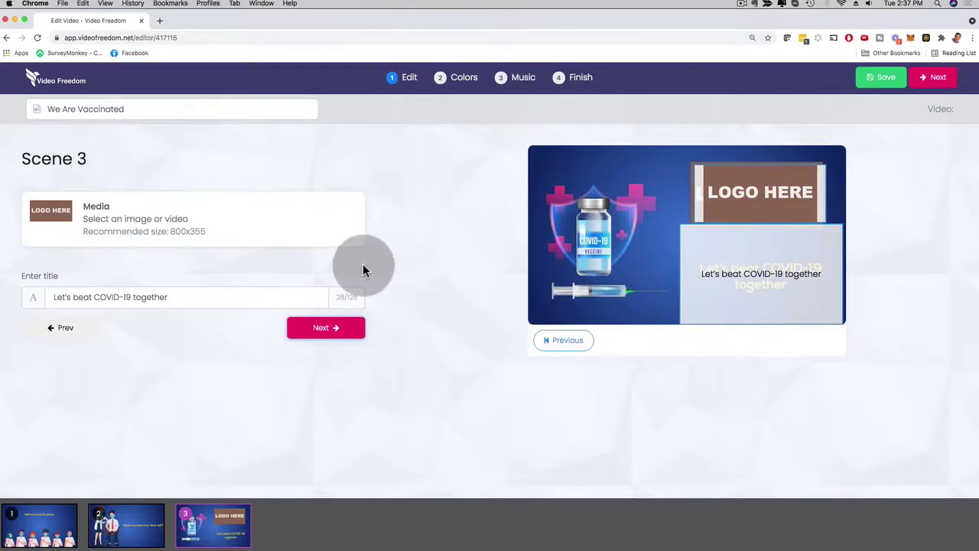
Step: Skip past the colours, choose Energizing Groovy as the music, and continue to Finish
left_click(325, 329)
scroll(772, 312, "down", 3)
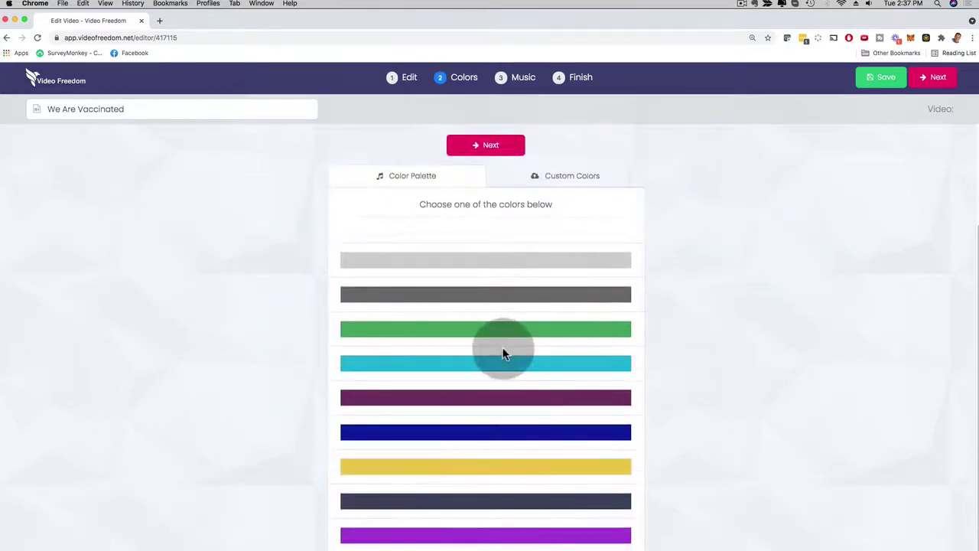
scroll(707, 338, "up", 1)
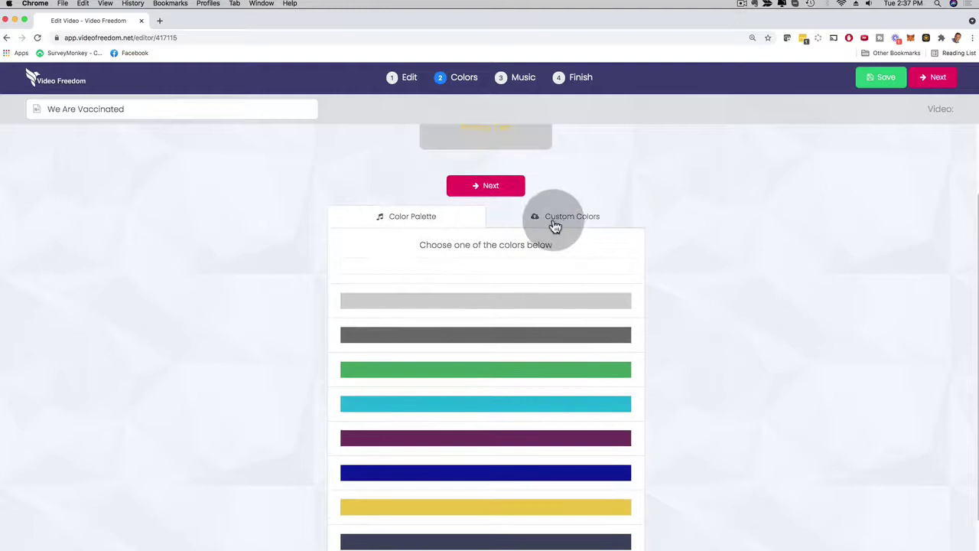
scroll(712, 291, "up", 2)
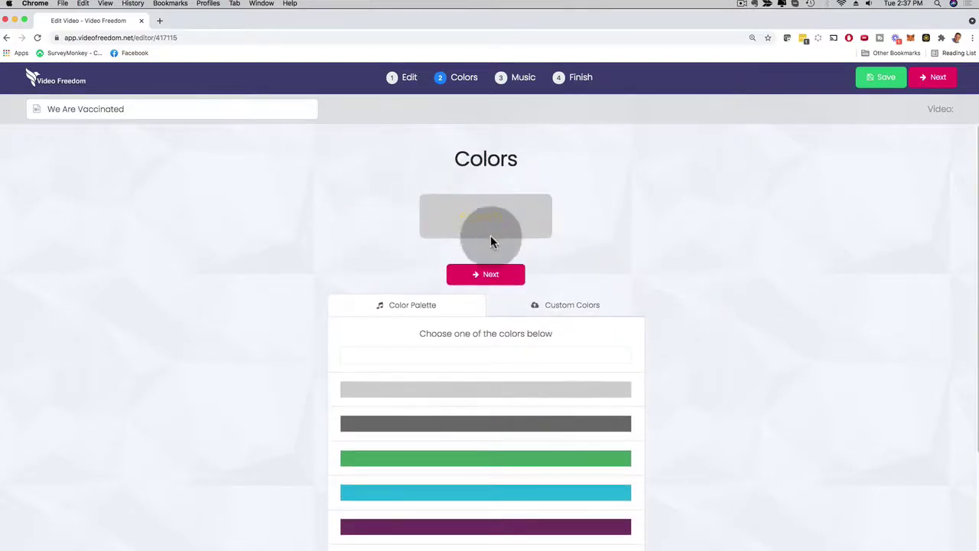
left_click(482, 277)
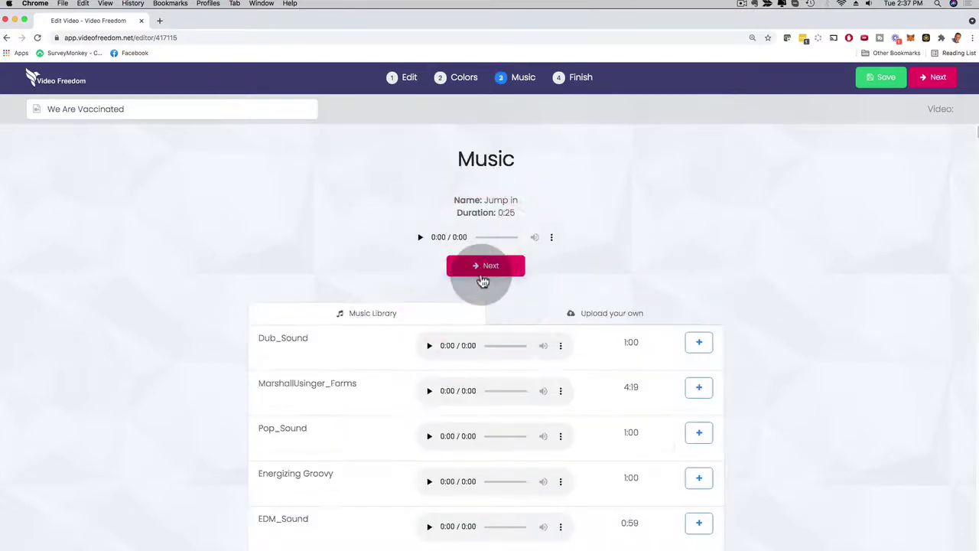
scroll(775, 299, "down", 1)
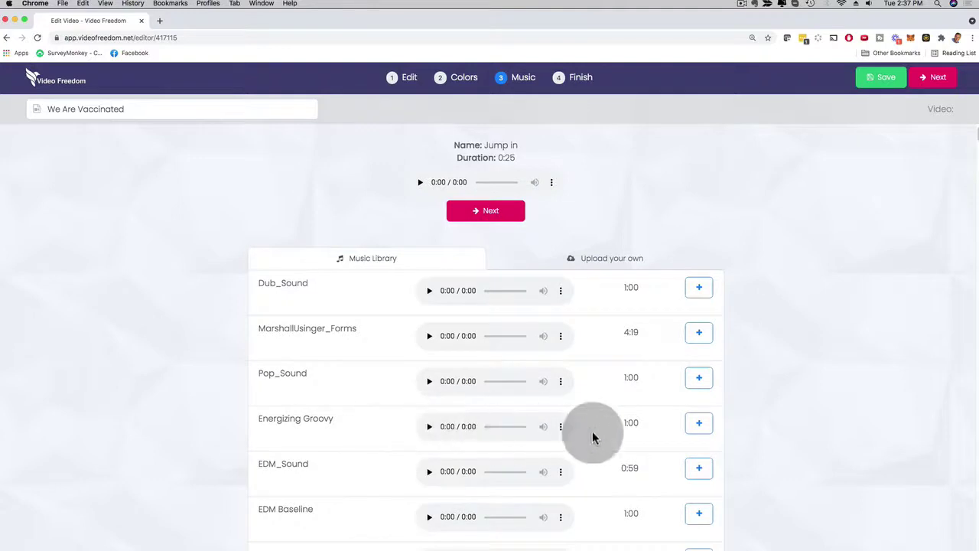
left_click(699, 423)
left_click(489, 218)
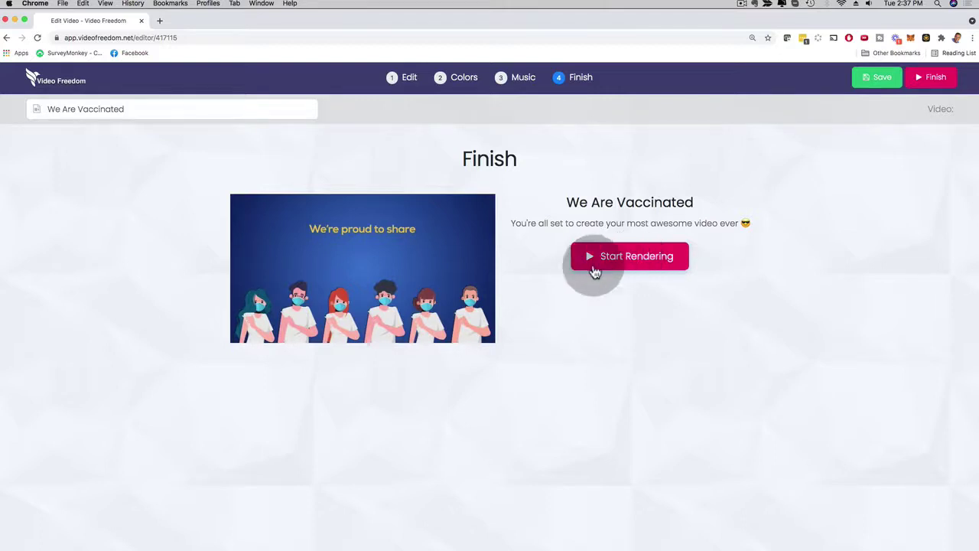
Step: Open the Projects list and watch, then close, the Corporate world preview
left_click(56, 84)
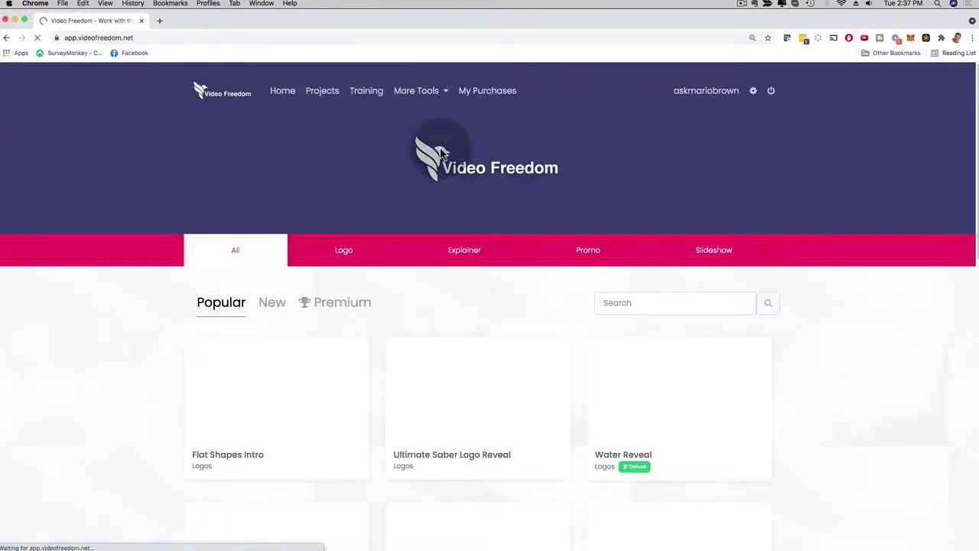
left_click(322, 95)
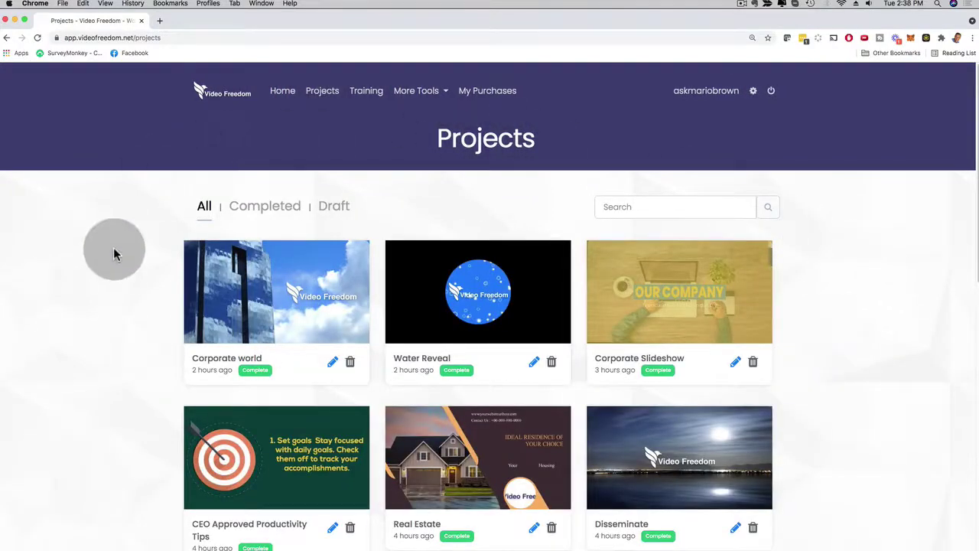
left_click(315, 273)
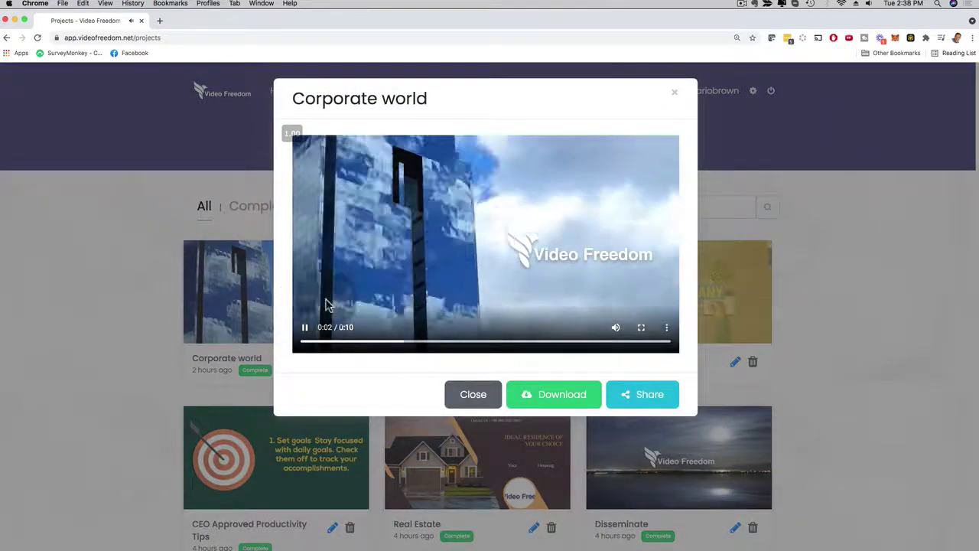
left_click(304, 327)
left_click(472, 392)
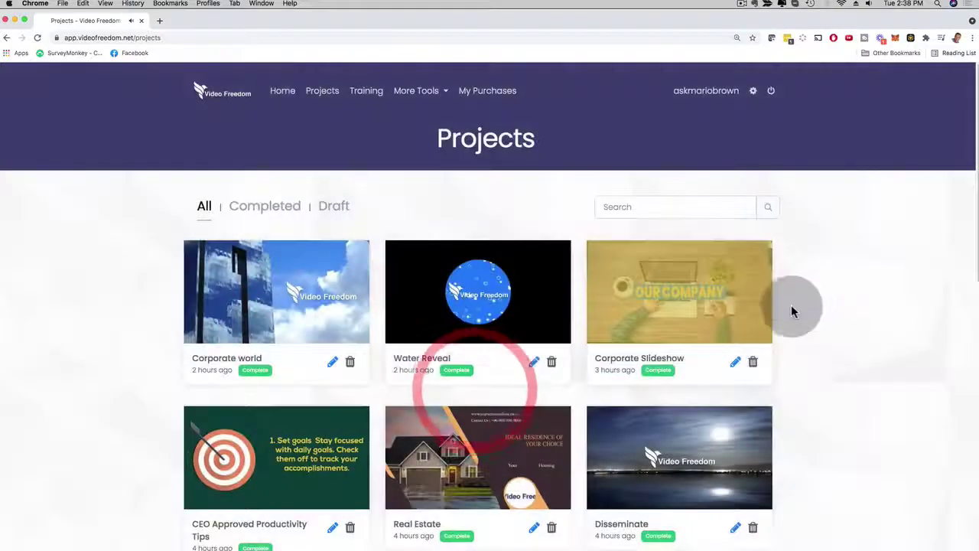
Step: Watch and close the Promo Test 2 preview, then return Home
scroll(793, 310, "down", 5)
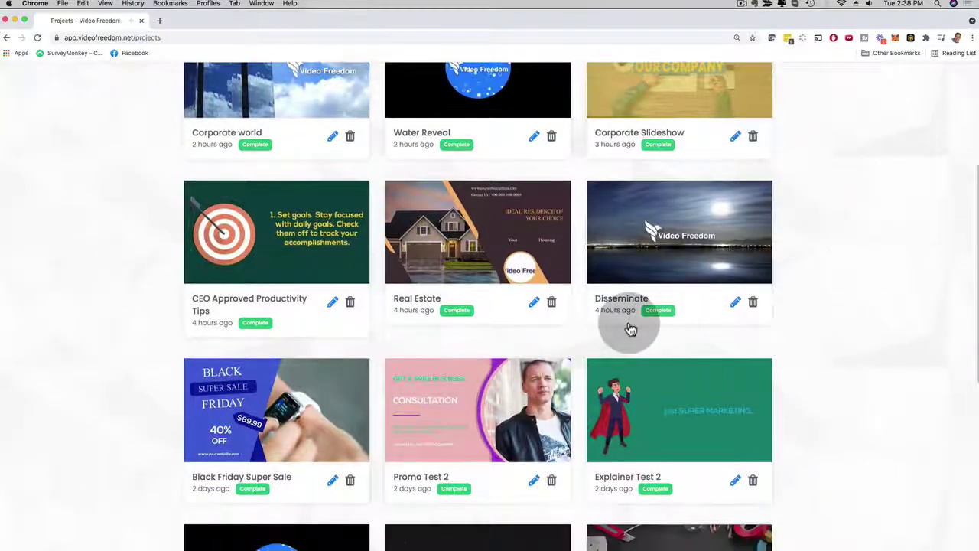
left_click(470, 384)
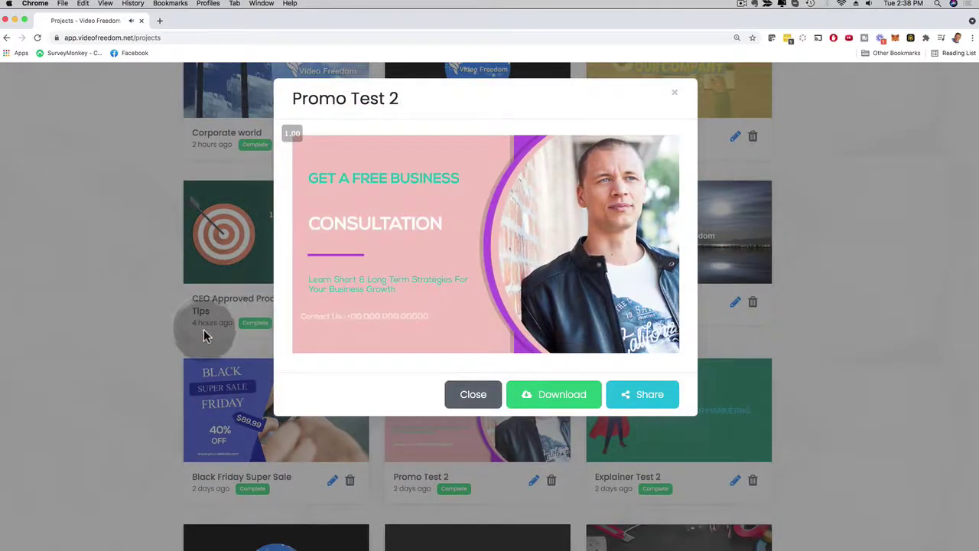
left_click(305, 335)
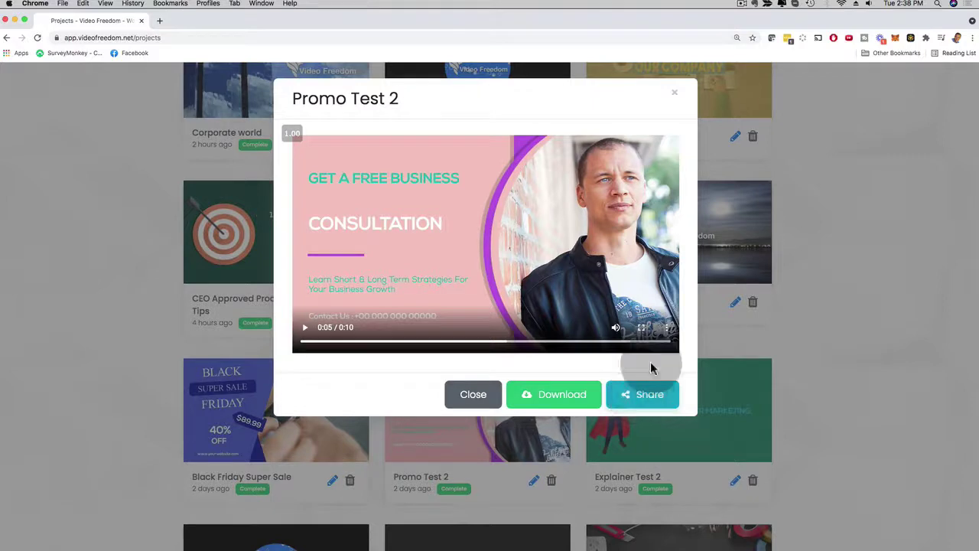
left_click(674, 93)
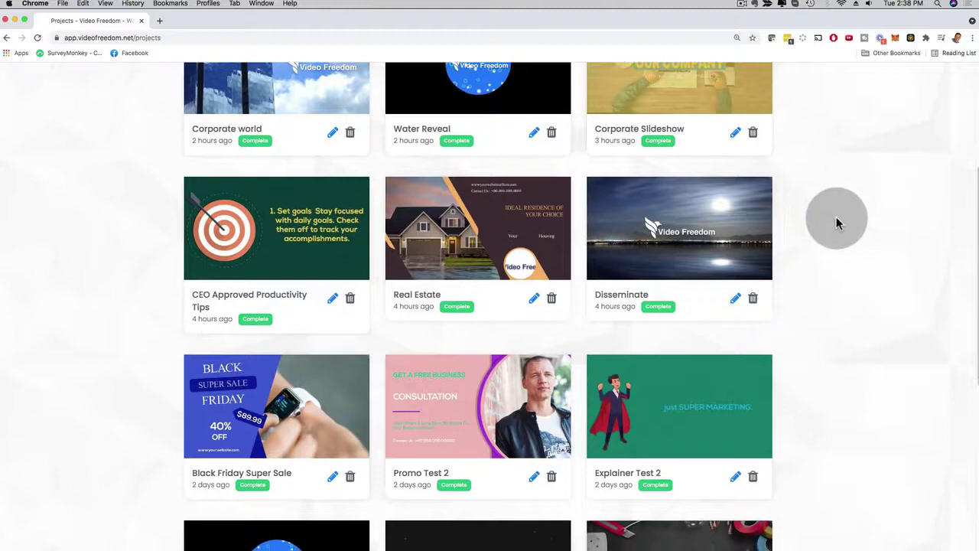
scroll(824, 212, "down", 5)
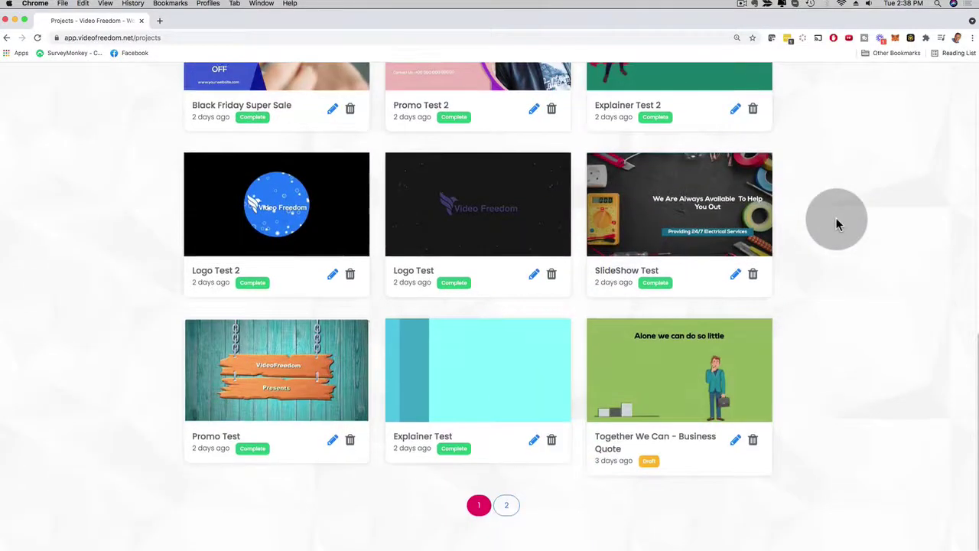
scroll(836, 223, "up", 6)
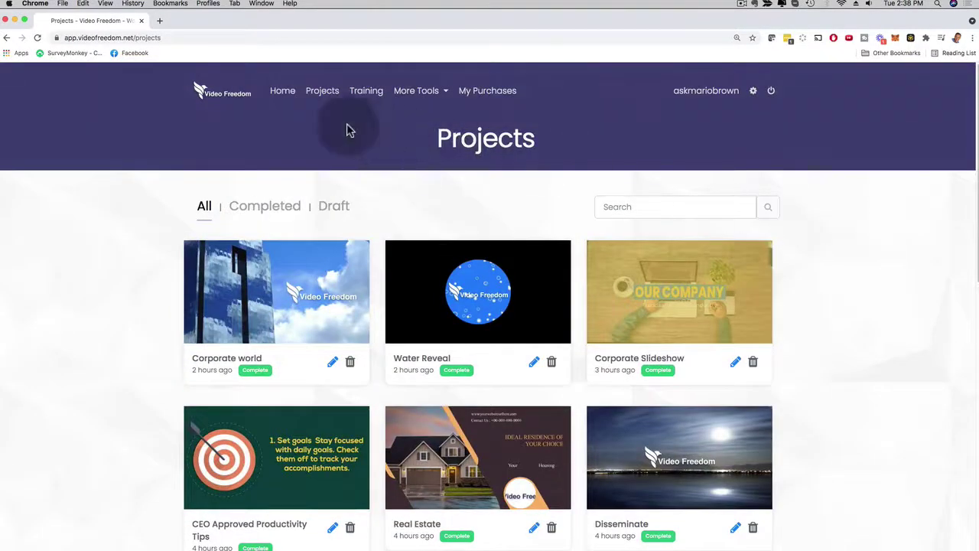
left_click(283, 95)
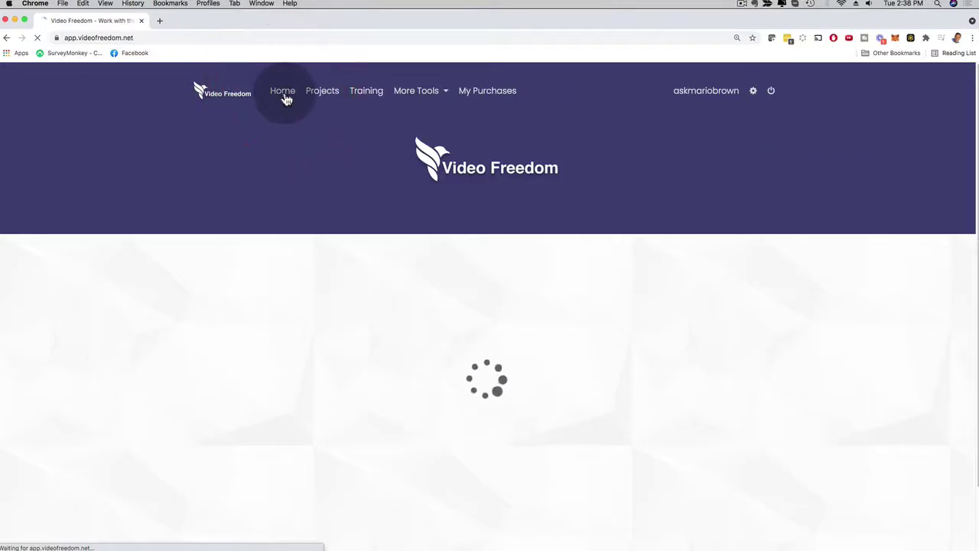
Step: Preview the 14-second Electrician At Your Service promo and create a video from it
left_click(589, 252)
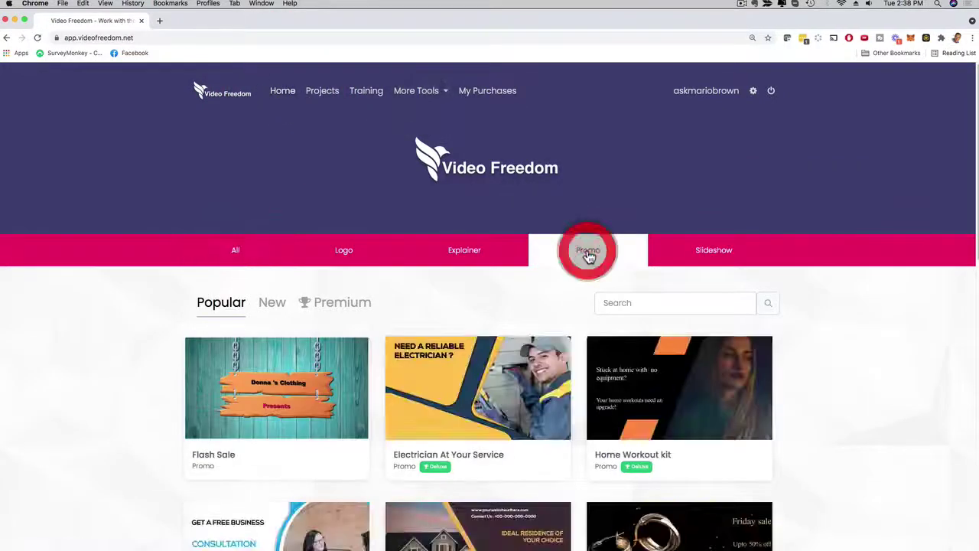
left_click(515, 353)
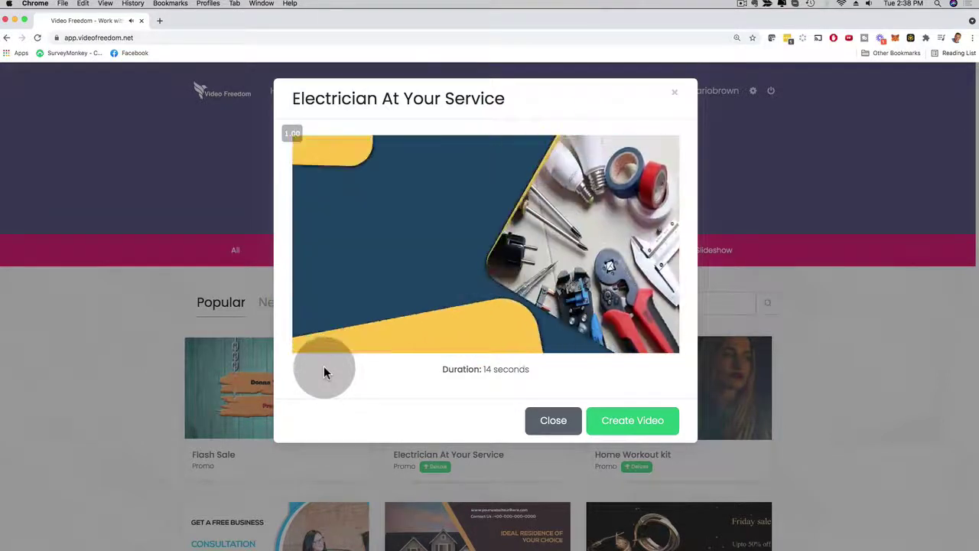
triple_click(470, 370)
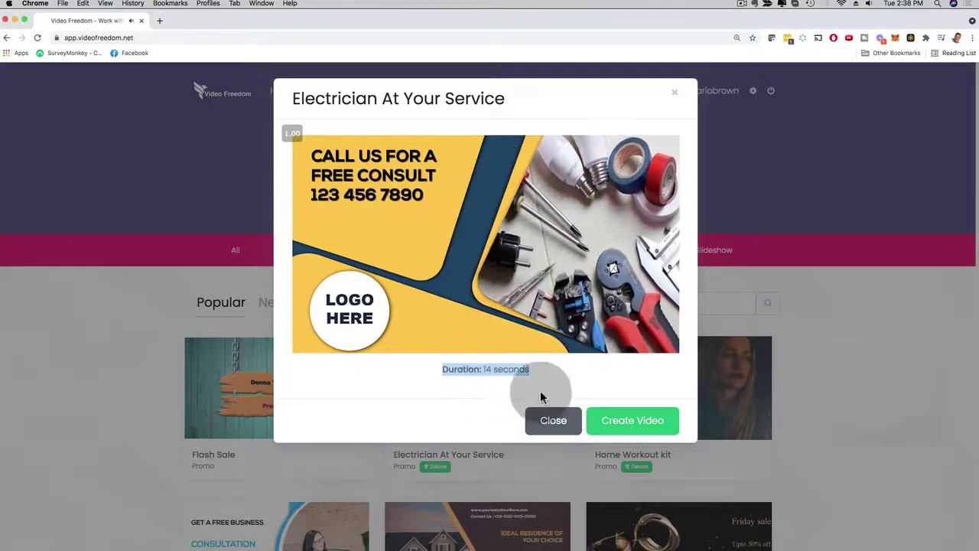
left_click(621, 420)
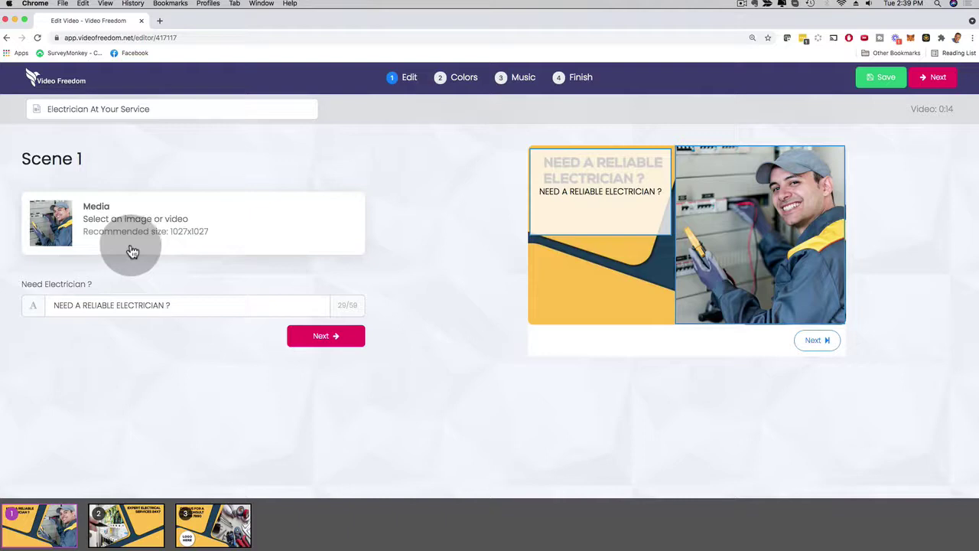
Step: Check Scene 1's photo and caption without changing them, then go on to Scene 2
left_click(741, 218)
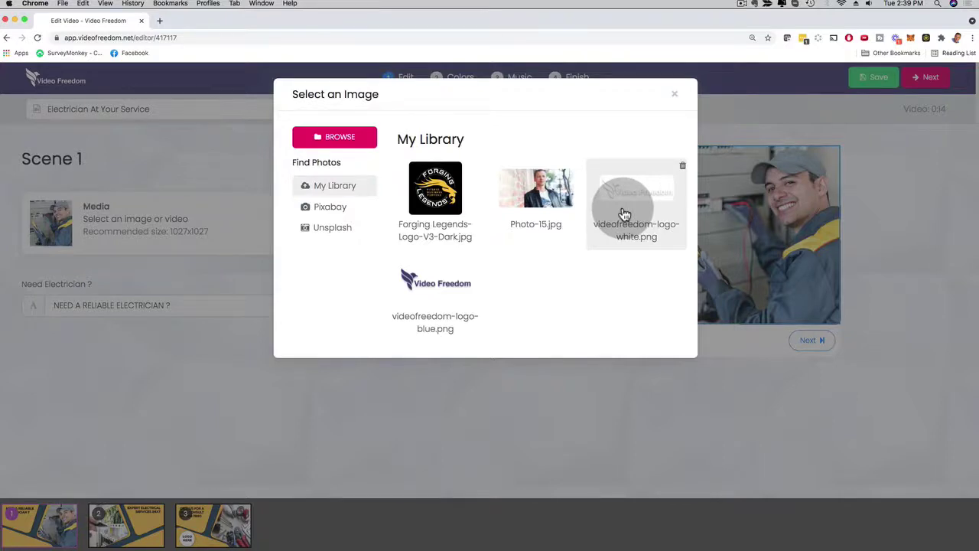
left_click(675, 94)
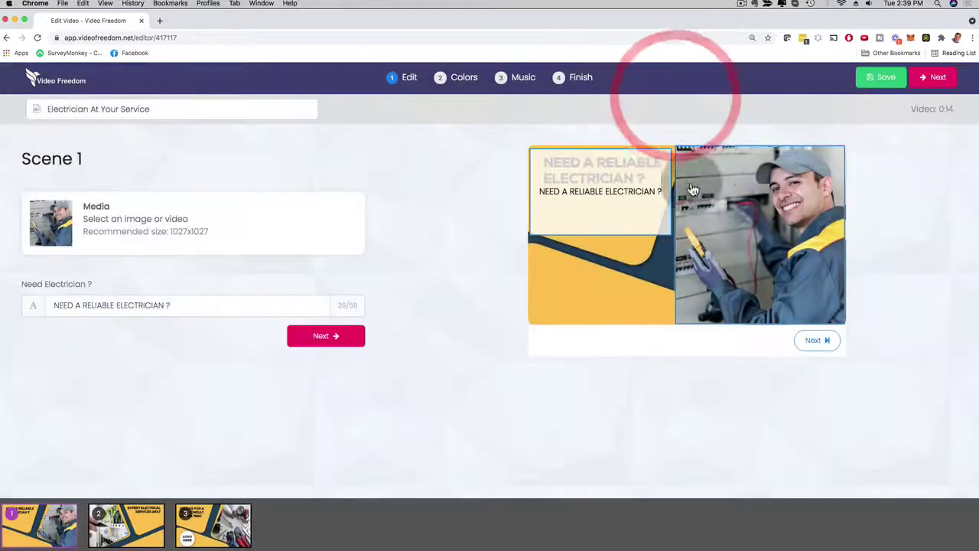
left_click_drag(175, 304, 30, 305)
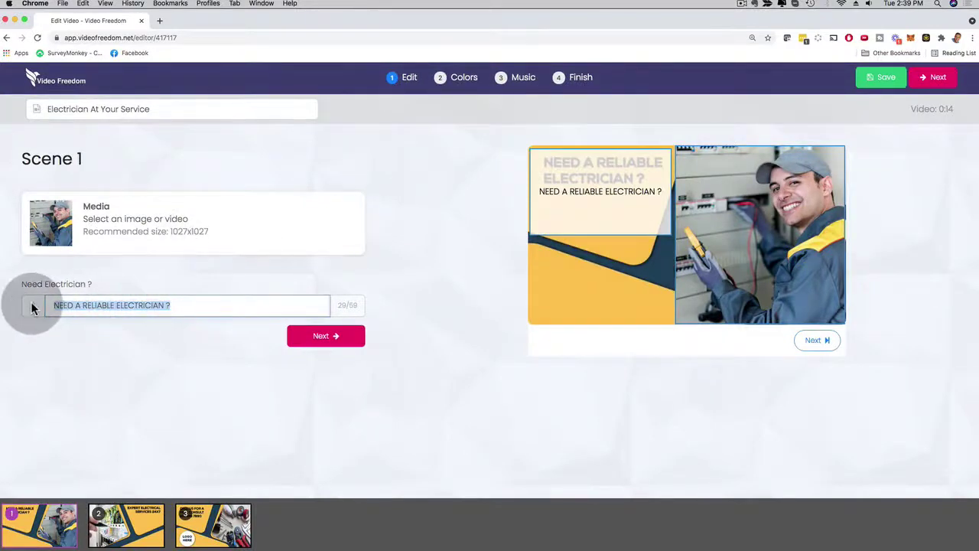
left_click(312, 335)
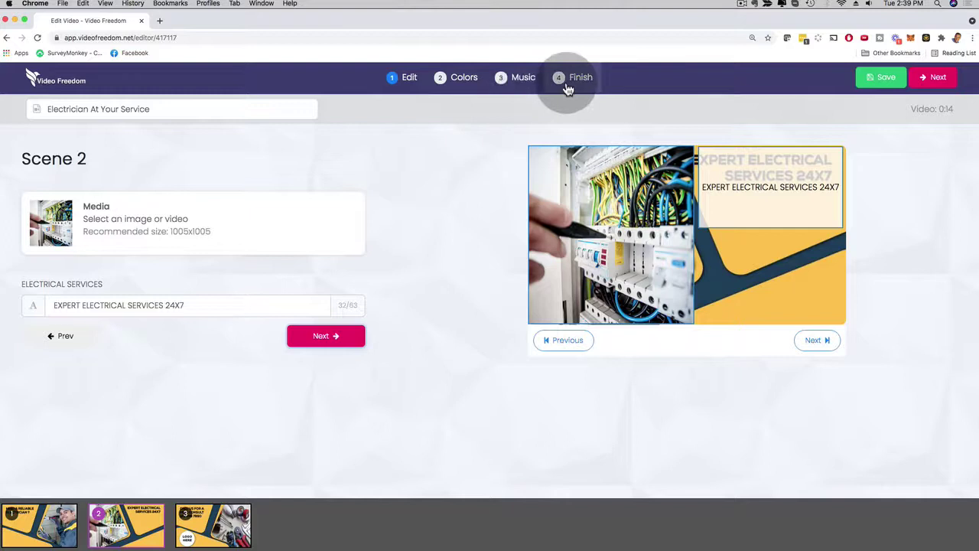
Step: Exit to the home page and scroll the popular templates
left_click(55, 81)
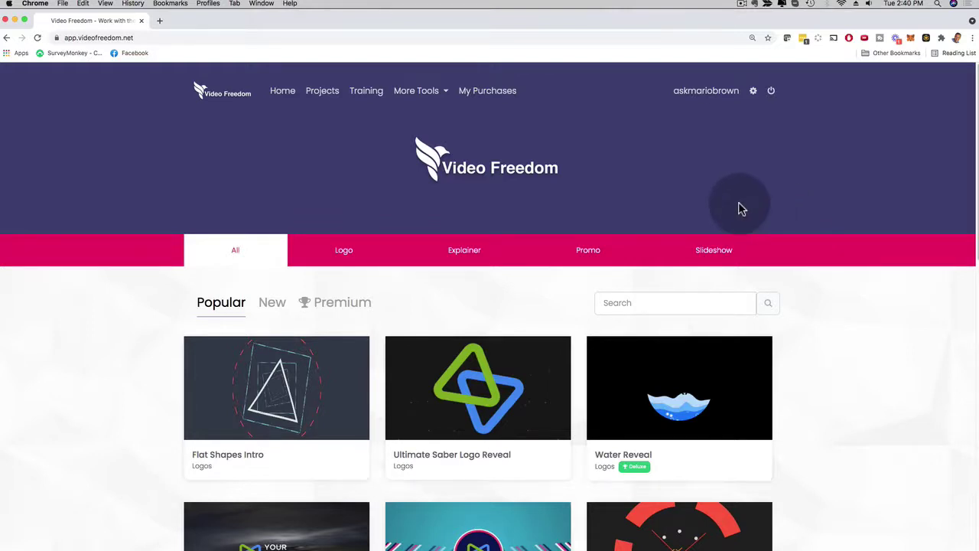
scroll(851, 260, "down", 3)
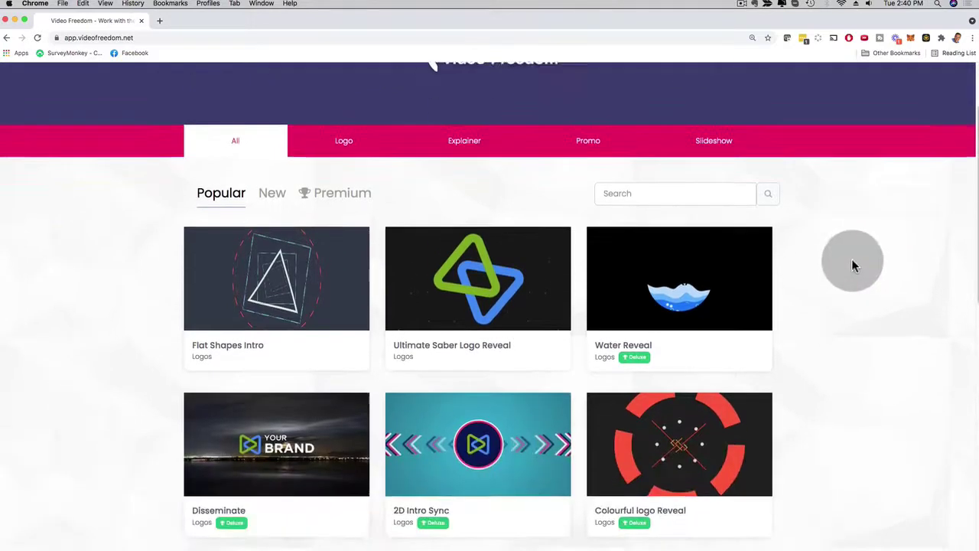
scroll(851, 258, "up", 3)
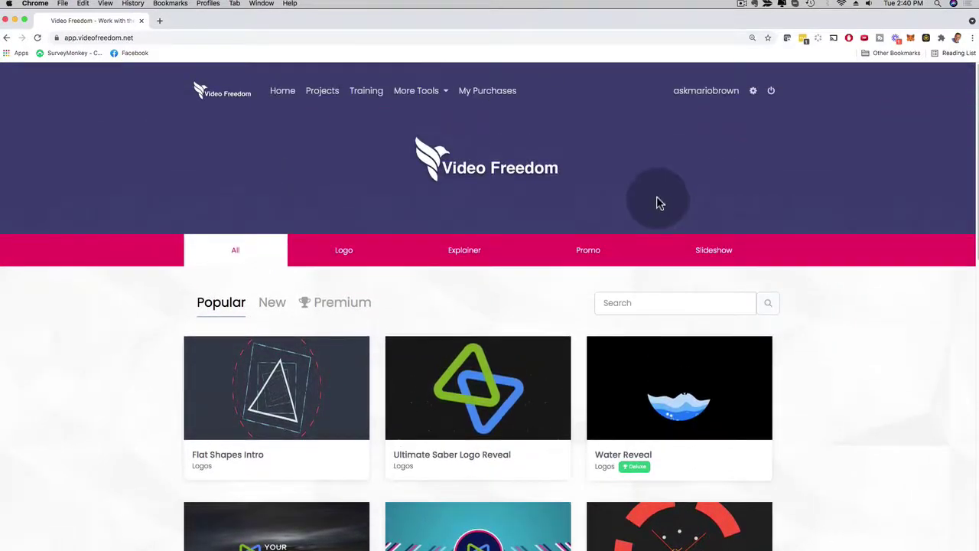